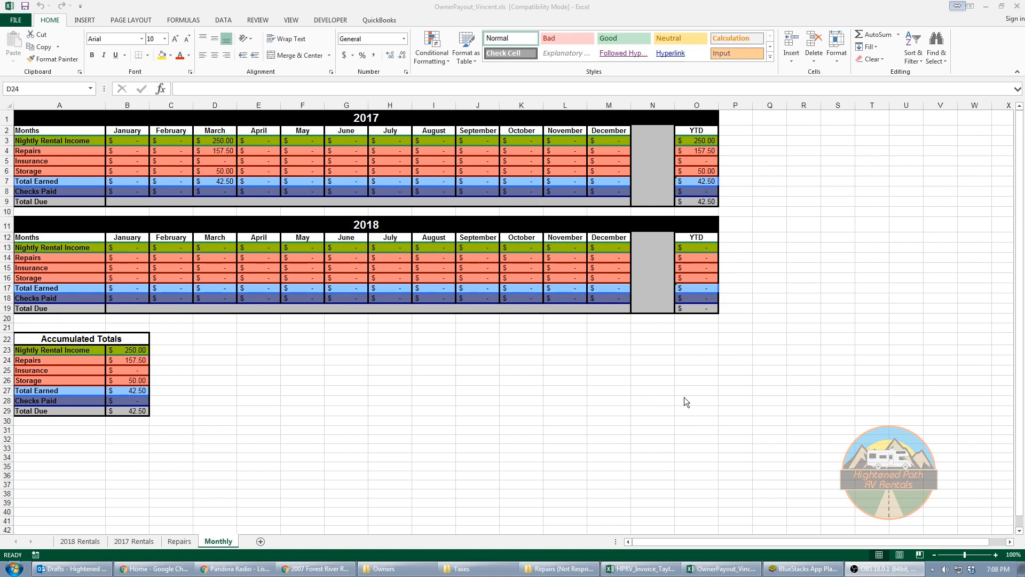
# - Review the monthly repair sections on the Repairs sheet, from January through the year-to-date total
pyautogui.click(195, 401)
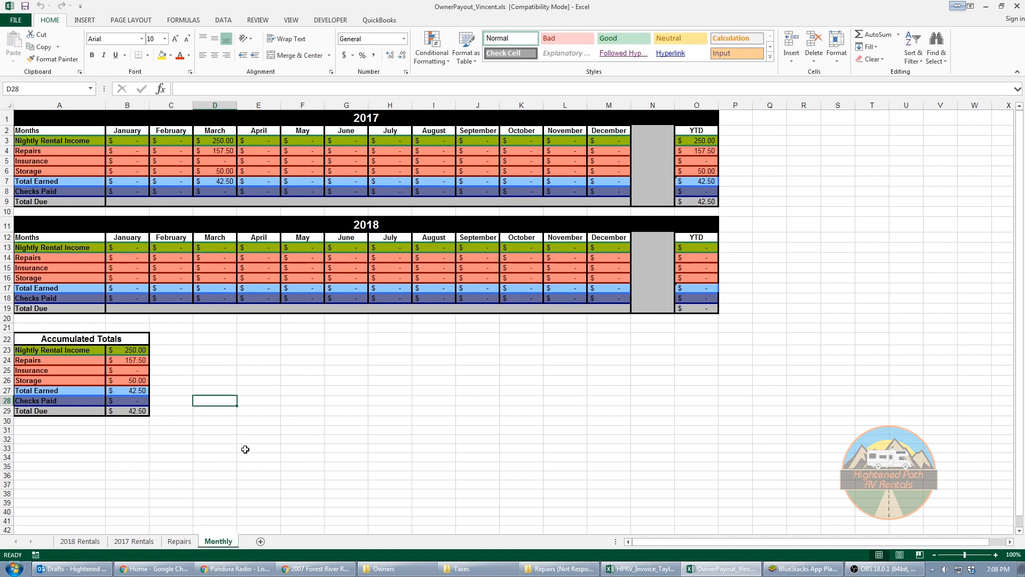
pyautogui.click(180, 542)
pyautogui.scroll(-7, 187, 305)
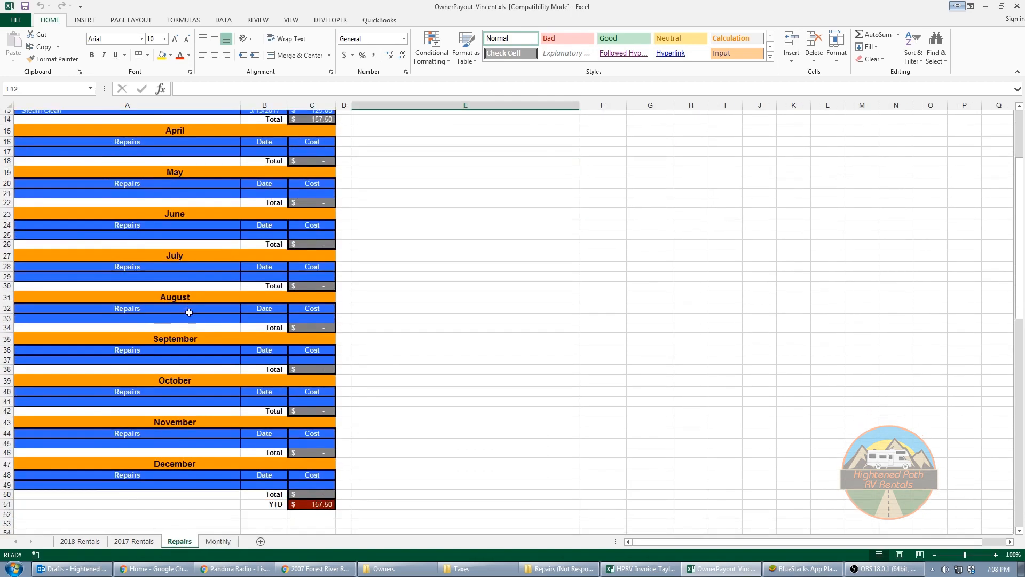
pyautogui.scroll(-8, 199, 408)
pyautogui.scroll(15, 71, 248)
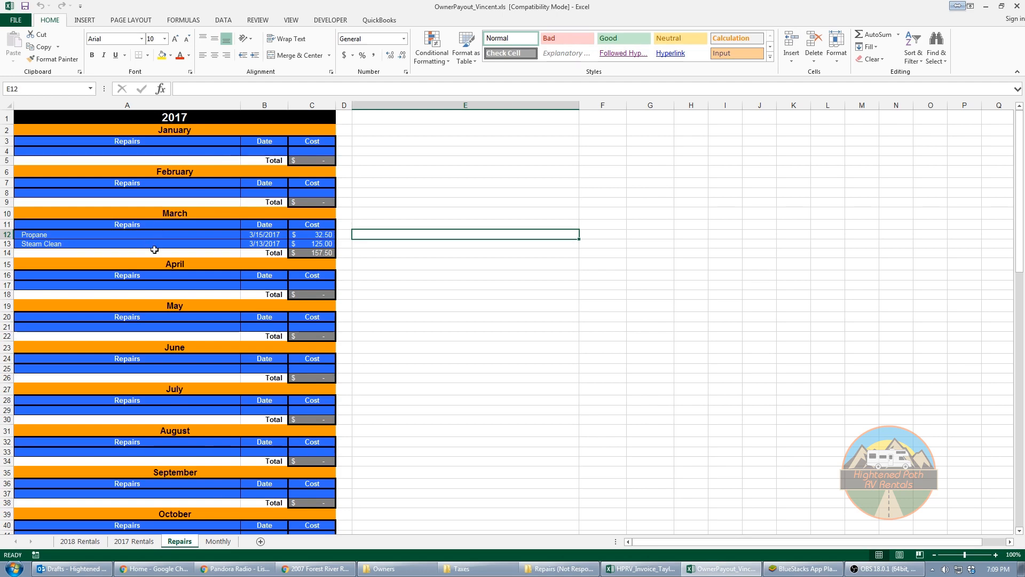
pyautogui.scroll(-2, 158, 341)
pyautogui.scroll(2, 158, 341)
# - Look over the 2017 Rentals and 2018 Rentals sheets, ending on 2017 Rentals
pyautogui.click(141, 541)
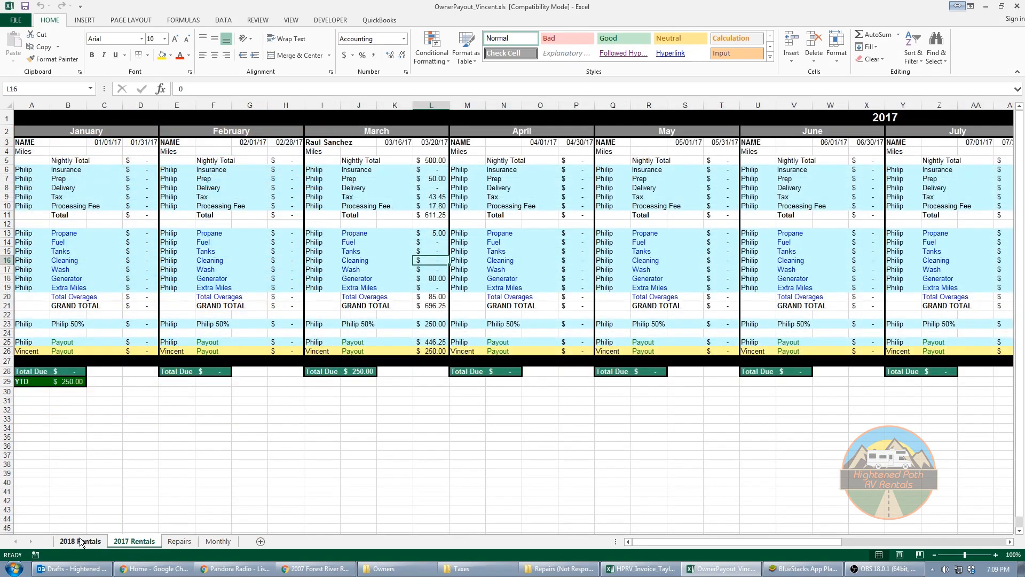
pyautogui.click(80, 541)
pyautogui.click(119, 544)
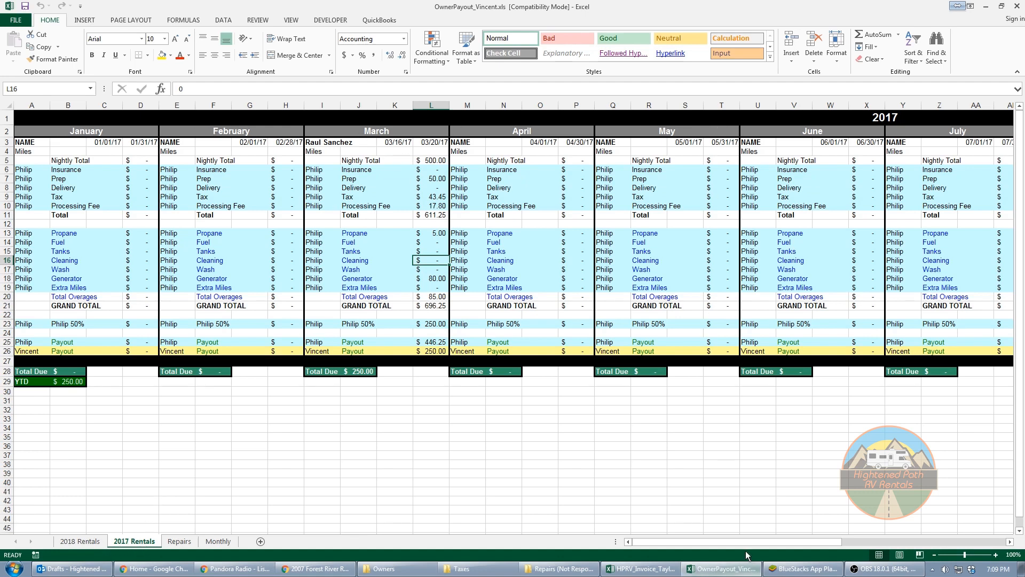
pyautogui.moveTo(749, 543); pyautogui.dragTo(658, 544)
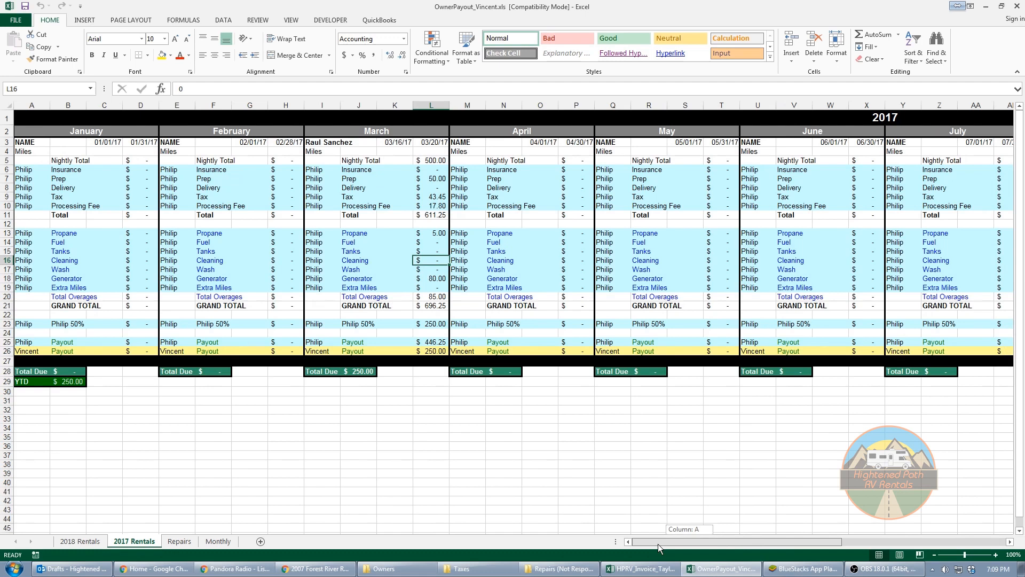
pyautogui.moveTo(658, 544); pyautogui.dragTo(657, 543)
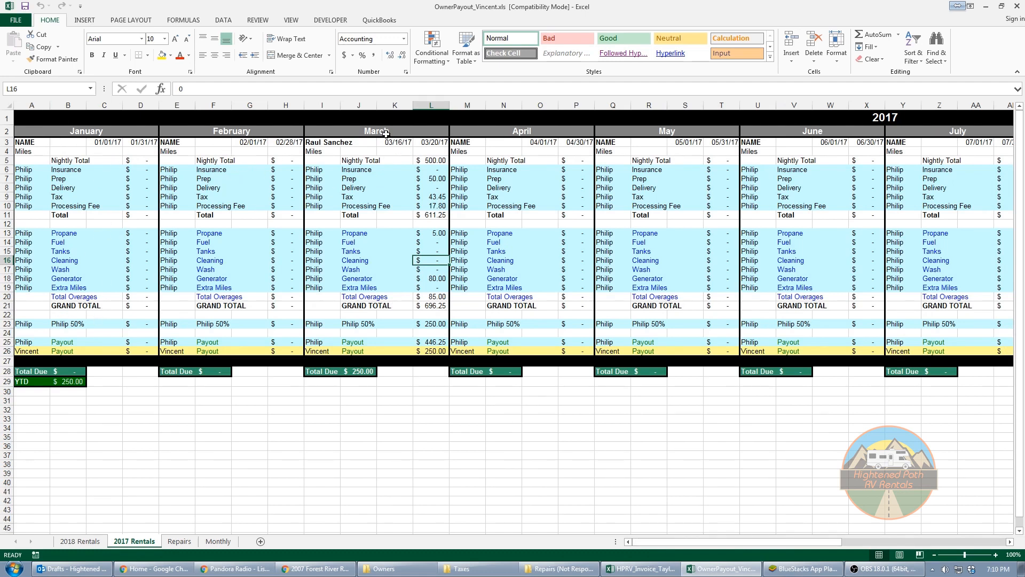
# - Examine the March 2017 rental's renter name, dates, nightly total, fees, overage charges and grand total
pyautogui.click(320, 143)
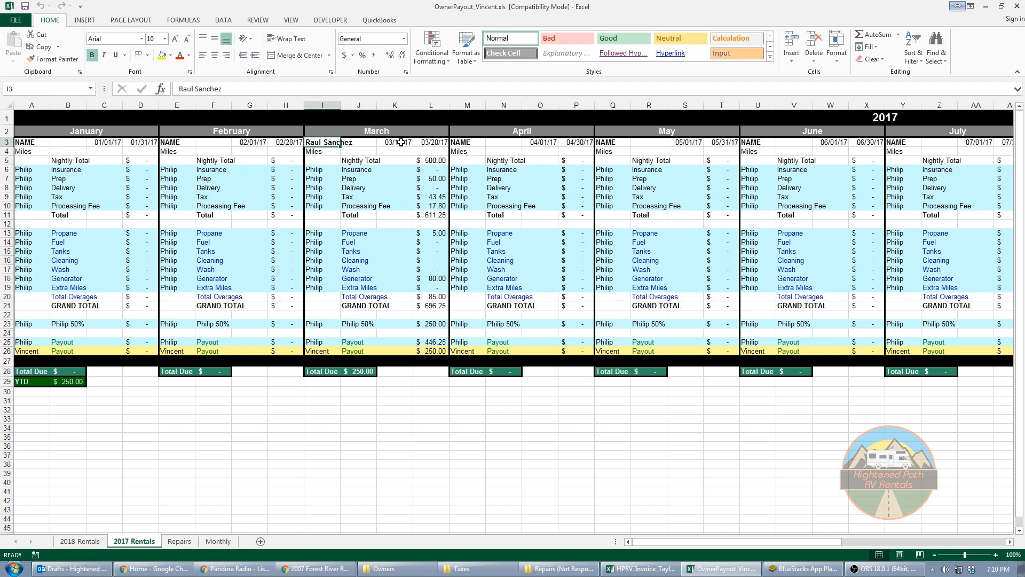
pyautogui.click(401, 143)
pyautogui.click(425, 141)
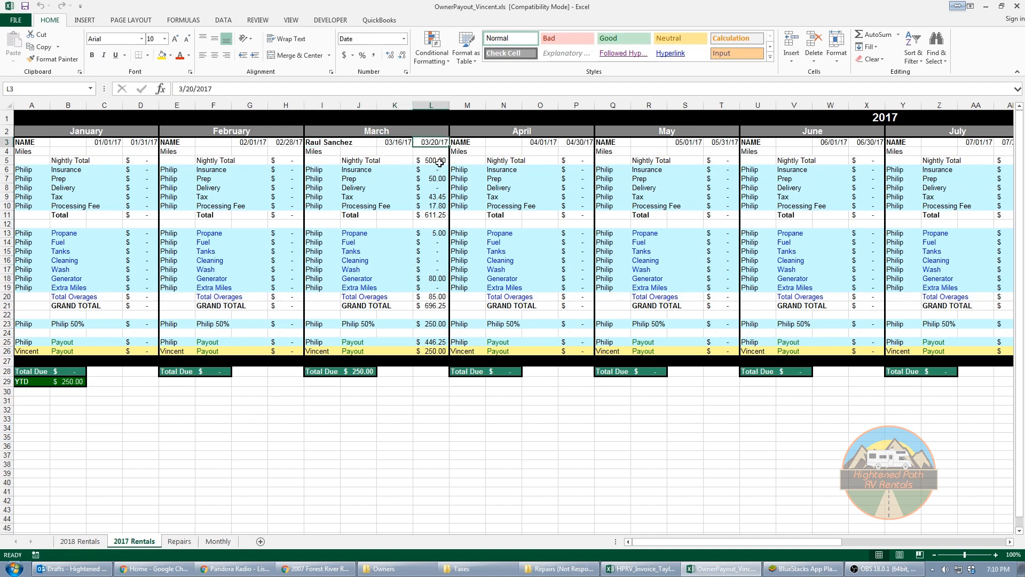
pyautogui.click(438, 162)
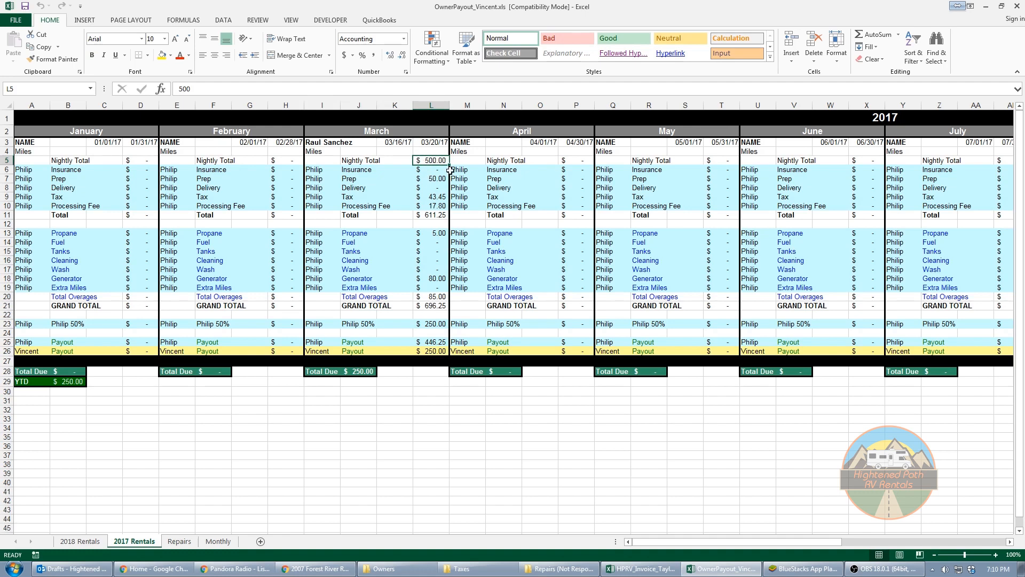
pyautogui.click(426, 169)
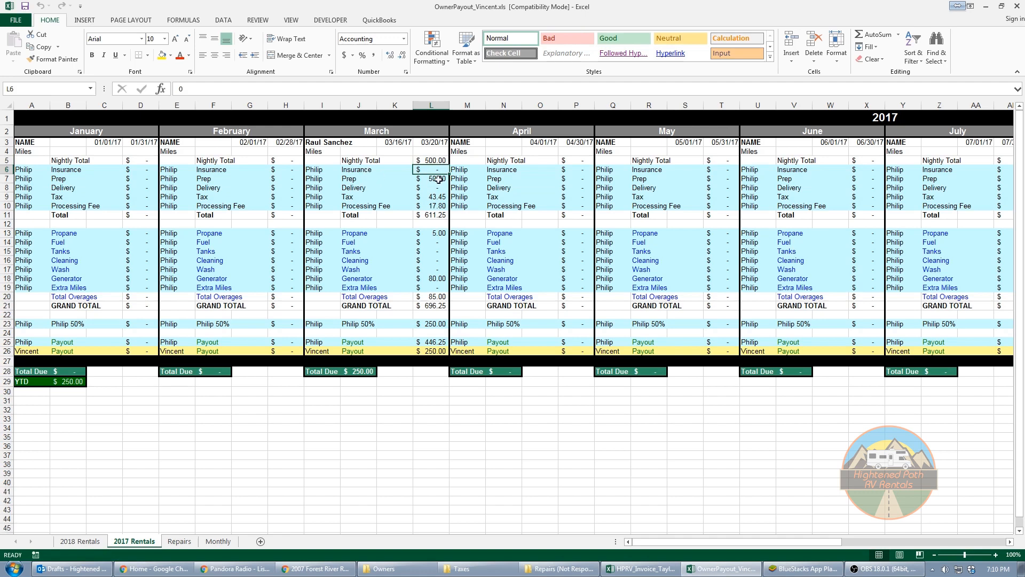
pyautogui.click(432, 197)
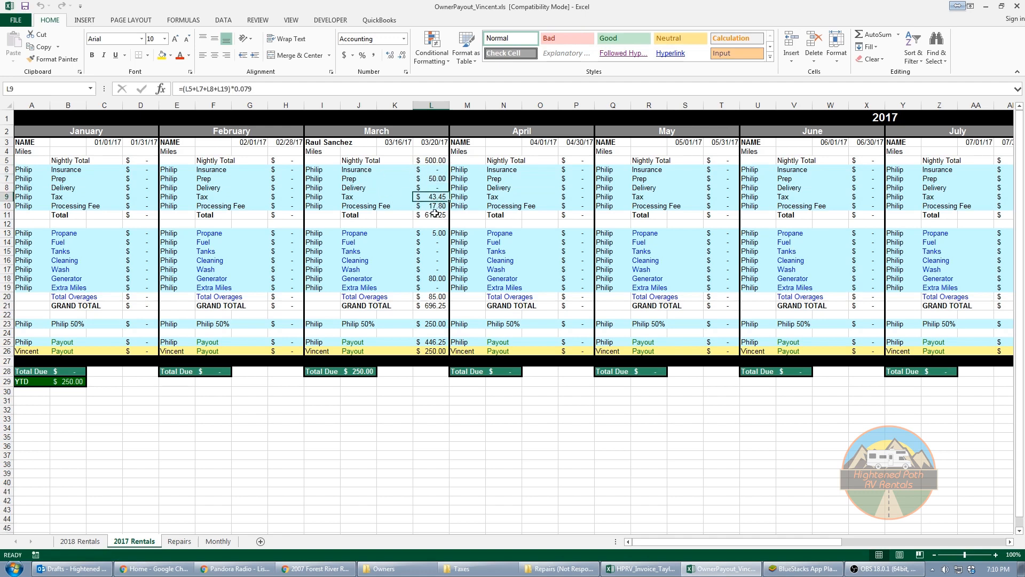
pyautogui.click(427, 233)
pyautogui.click(431, 252)
pyautogui.click(426, 278)
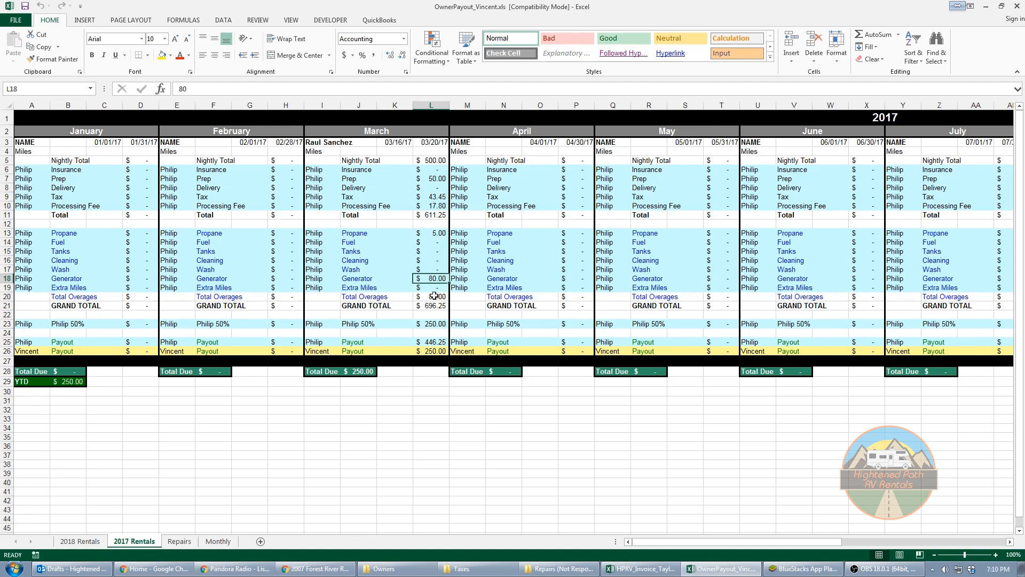
pyautogui.click(439, 297)
pyautogui.press('Down')
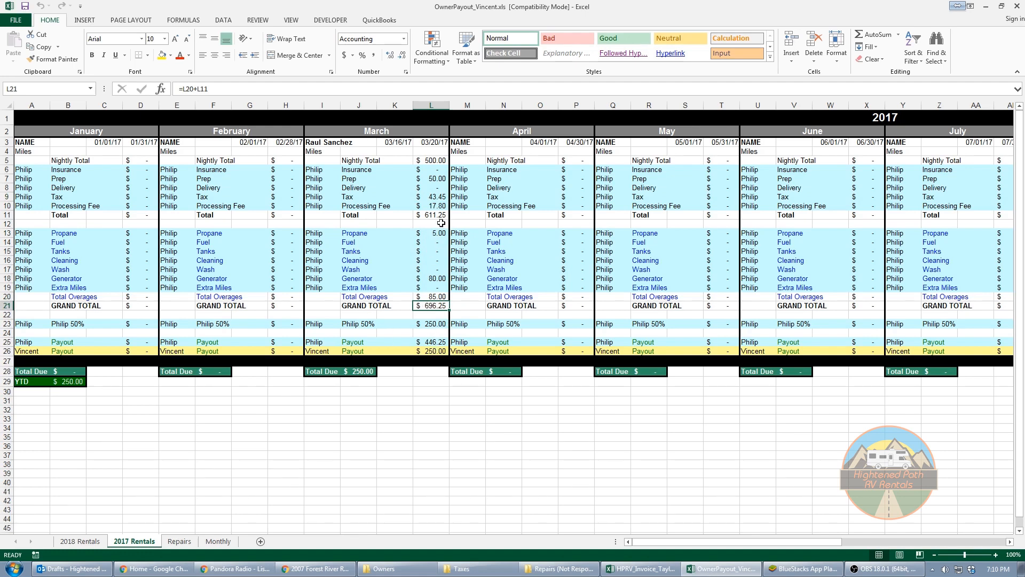
# - Inspect how March's nightly total feeds the 50% share and the two payout formulas
pyautogui.click(432, 161)
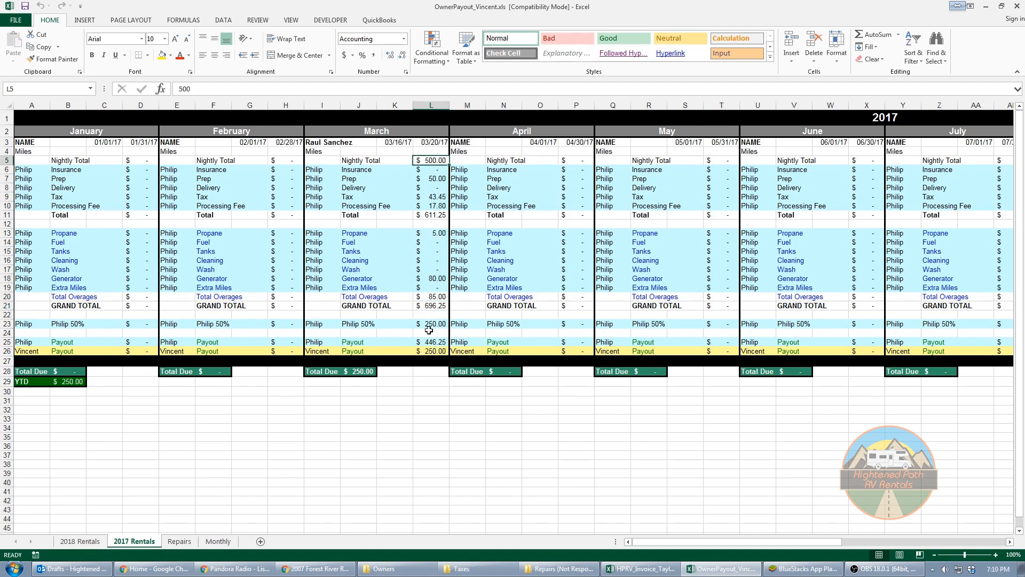
pyautogui.click(319, 324)
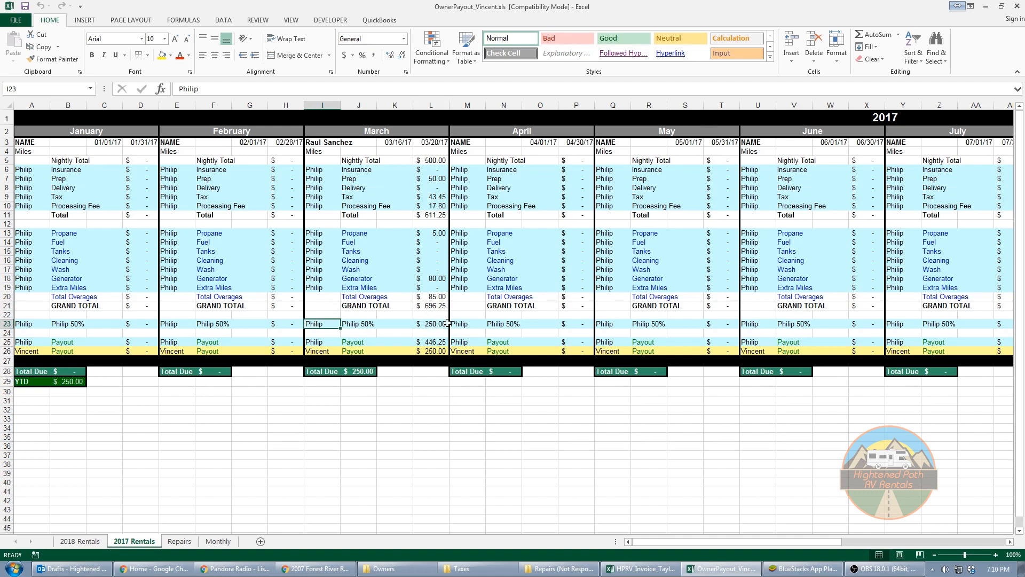
pyautogui.click(435, 324)
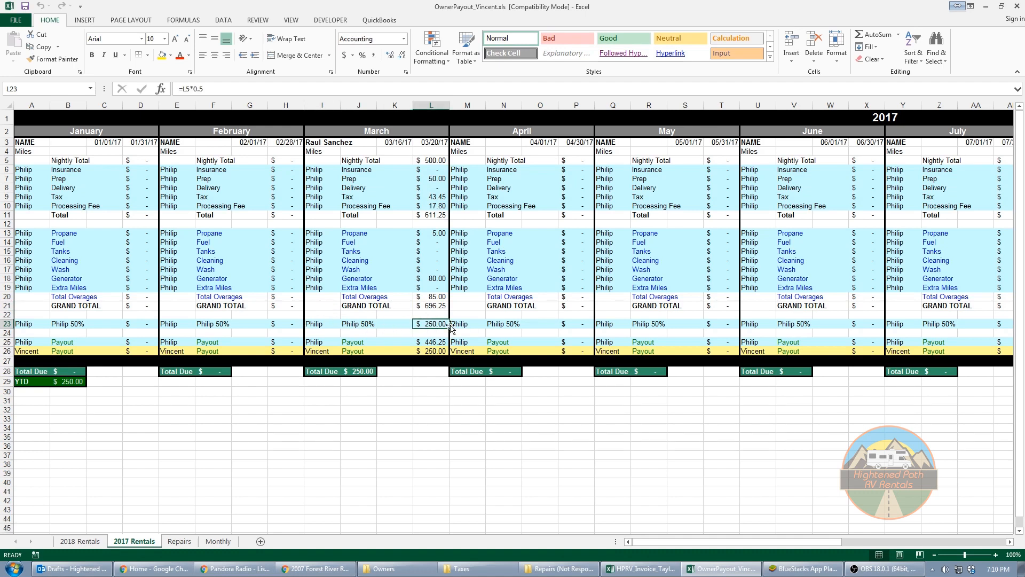
pyautogui.click(427, 351)
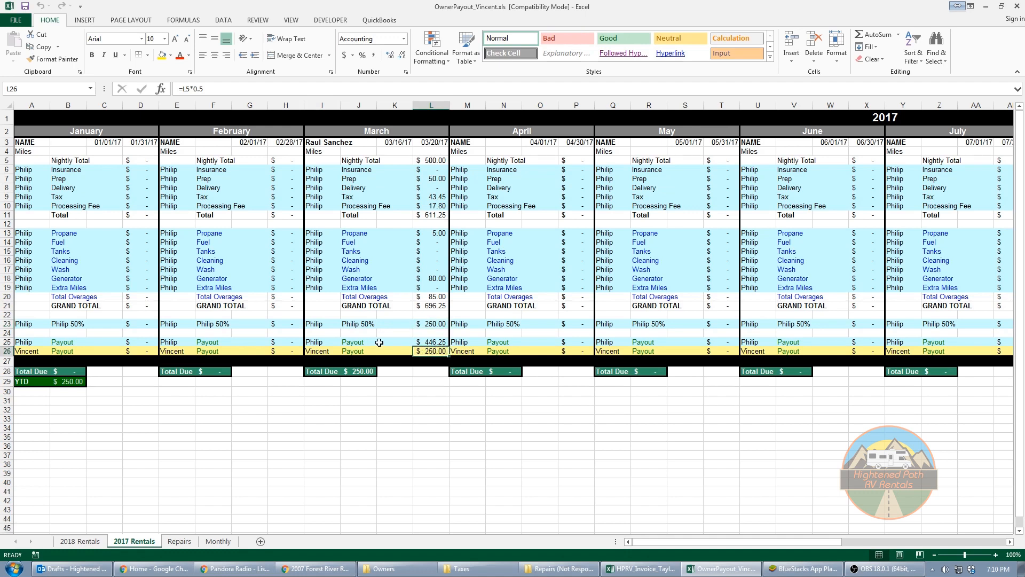
pyautogui.click(365, 341)
pyautogui.click(440, 342)
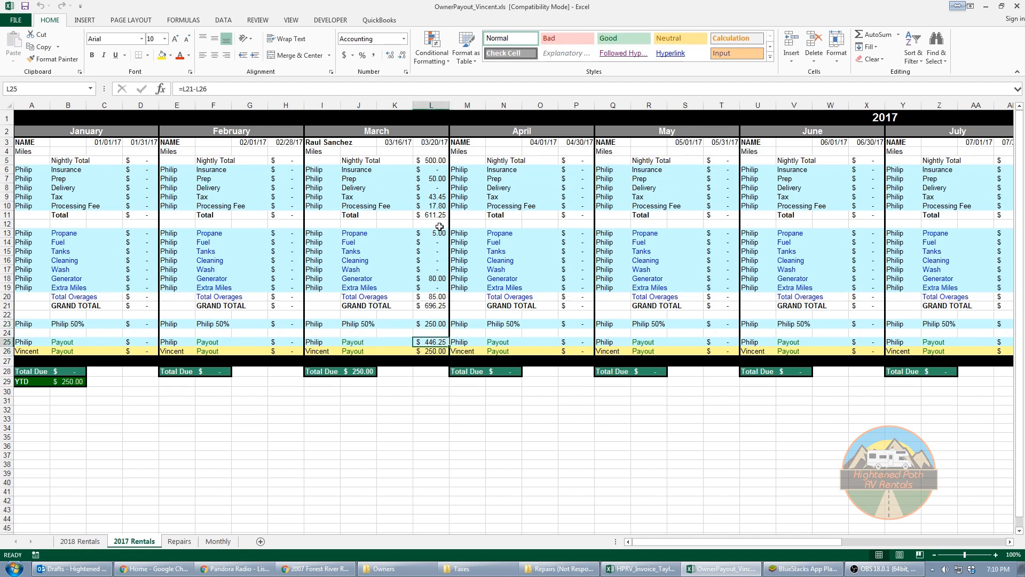
# - Compare March's overage and fee ranges with the formulas in the two payout rows
pyautogui.moveTo(437, 233); pyautogui.dragTo(437, 288)
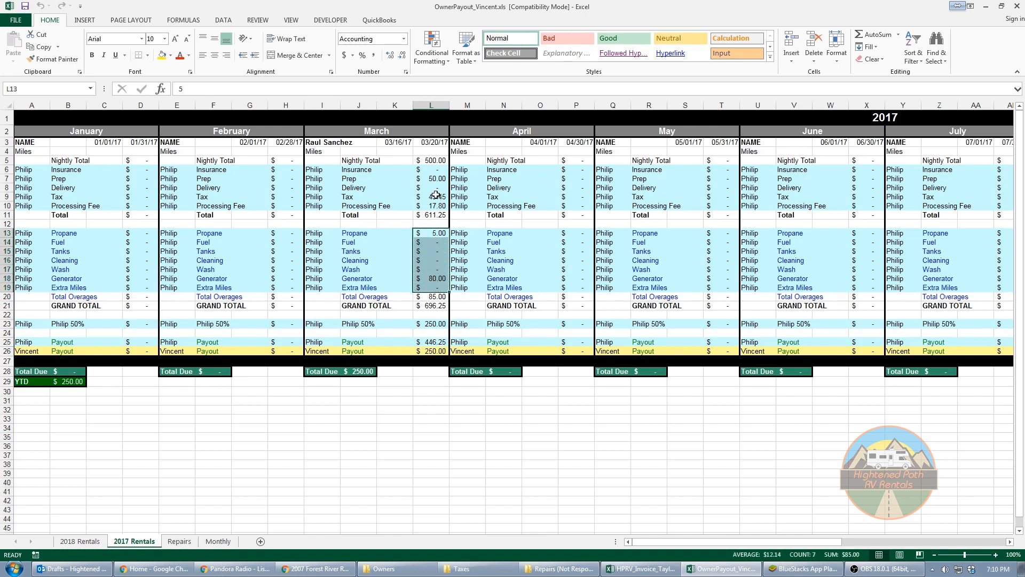
pyautogui.moveTo(435, 195); pyautogui.dragTo(437, 172)
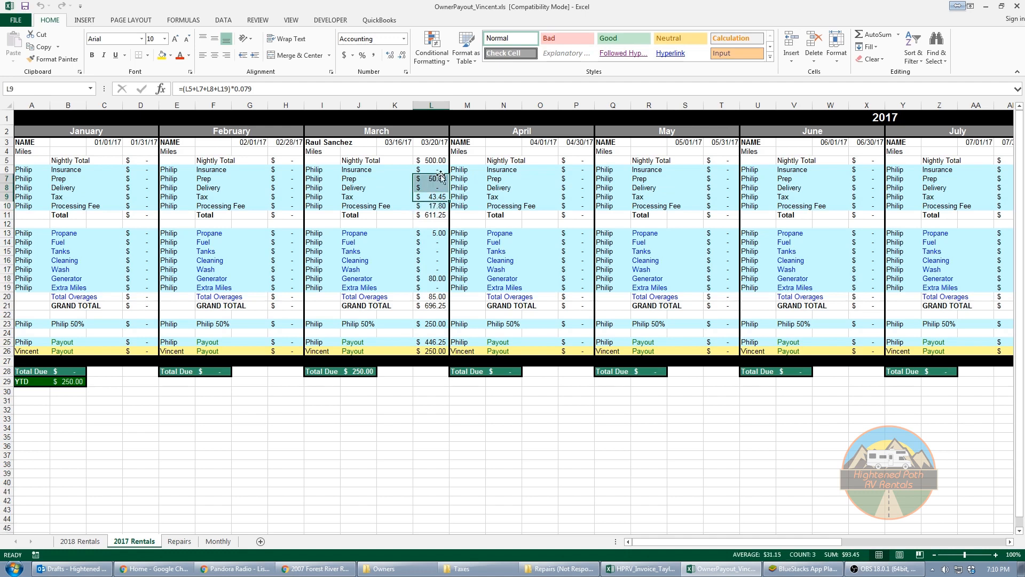
pyautogui.click(433, 342)
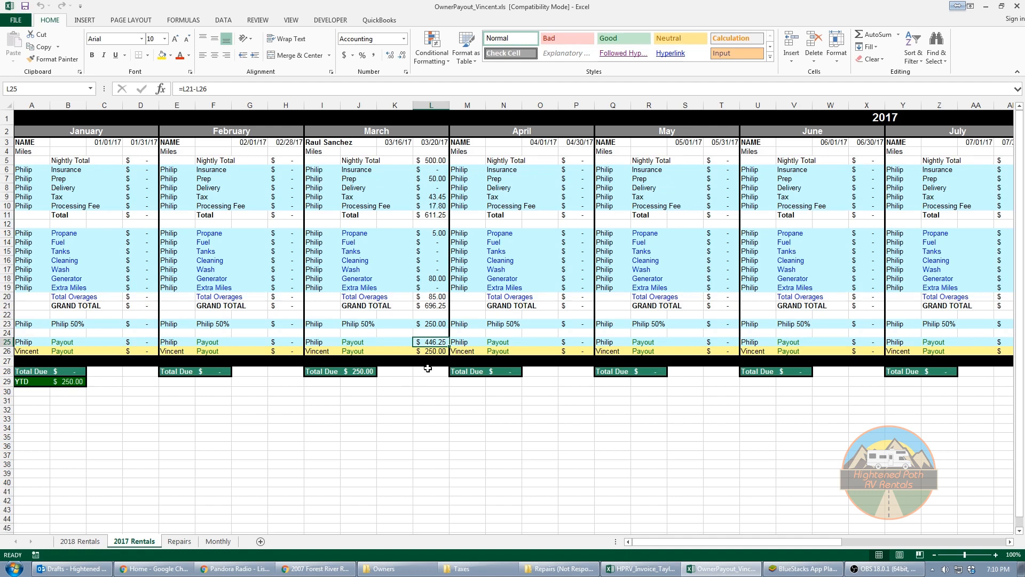
pyautogui.click(433, 351)
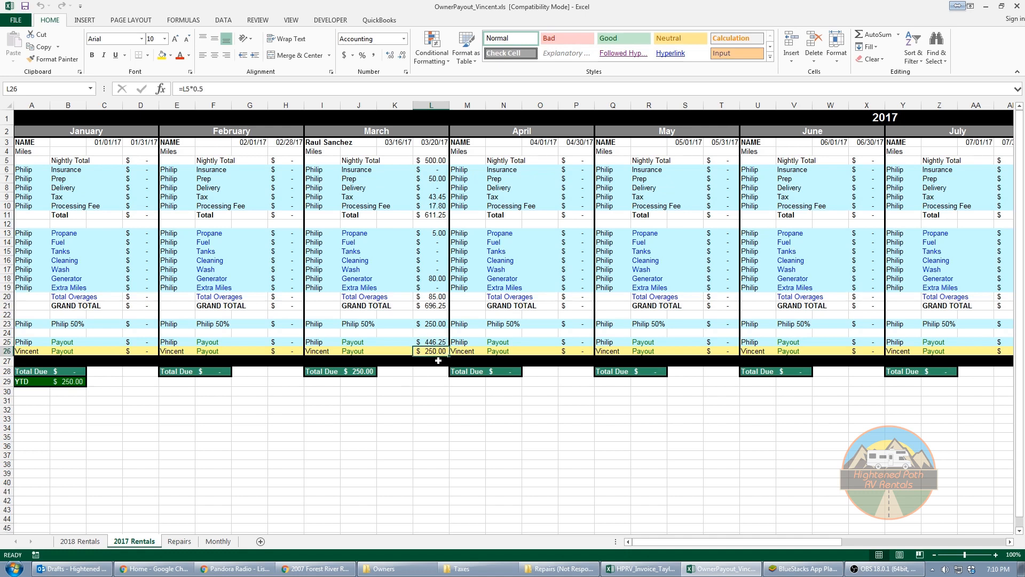
pyautogui.moveTo(427, 287); pyautogui.dragTo(446, 159)
pyautogui.click(441, 300)
# - Examine the March and June Total Due formulas, the month headings and the YTD formula on 2017 Rentals
pyautogui.click(371, 373)
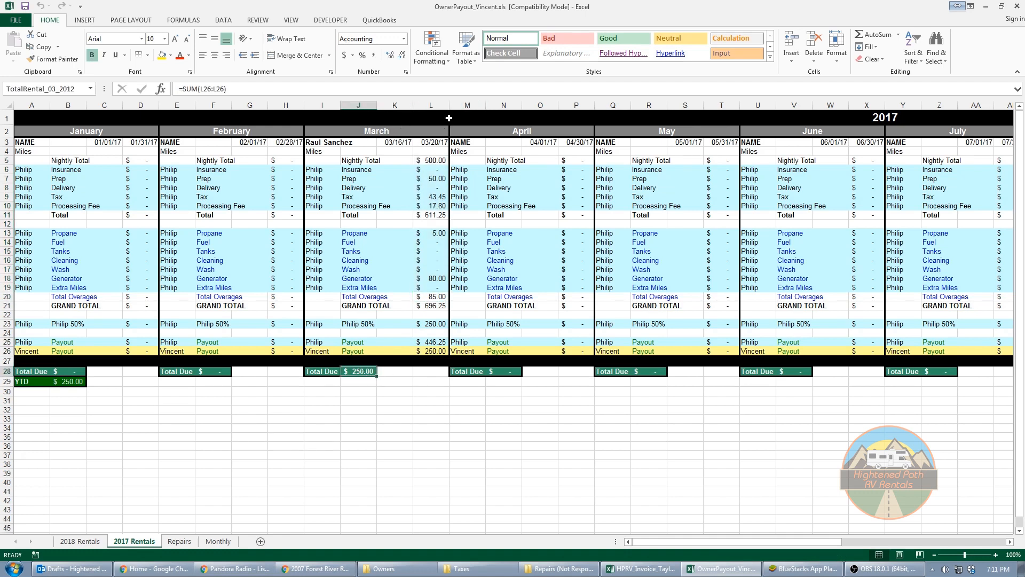
pyautogui.click(435, 143)
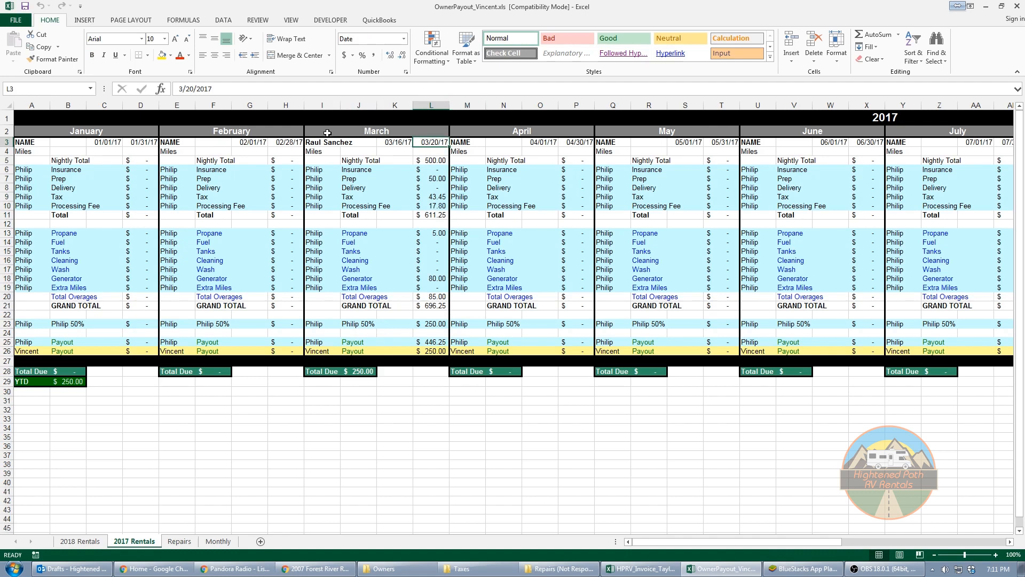
pyautogui.moveTo(351, 129); pyautogui.dragTo(542, 126)
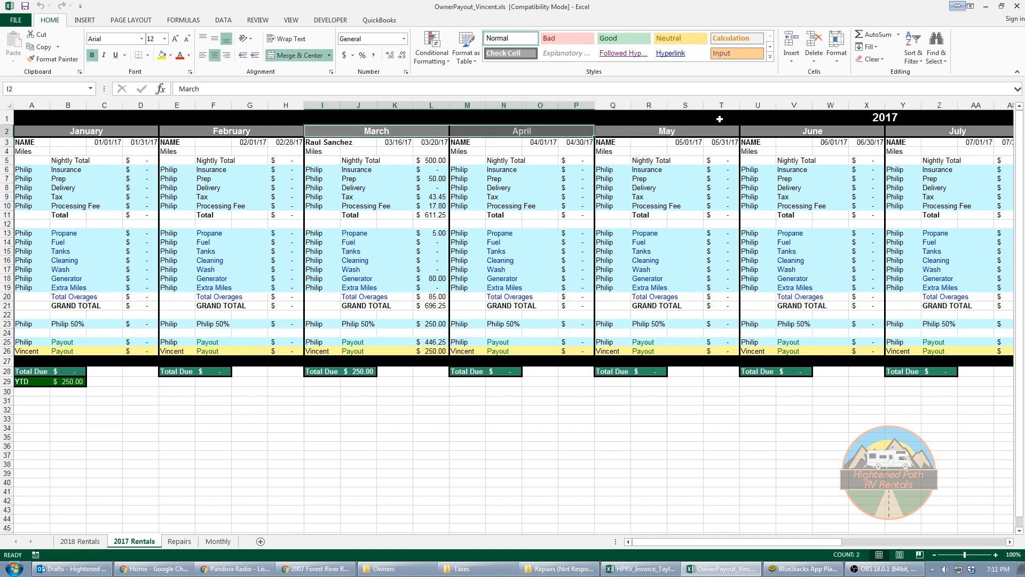
pyautogui.click(805, 132)
pyautogui.click(938, 132)
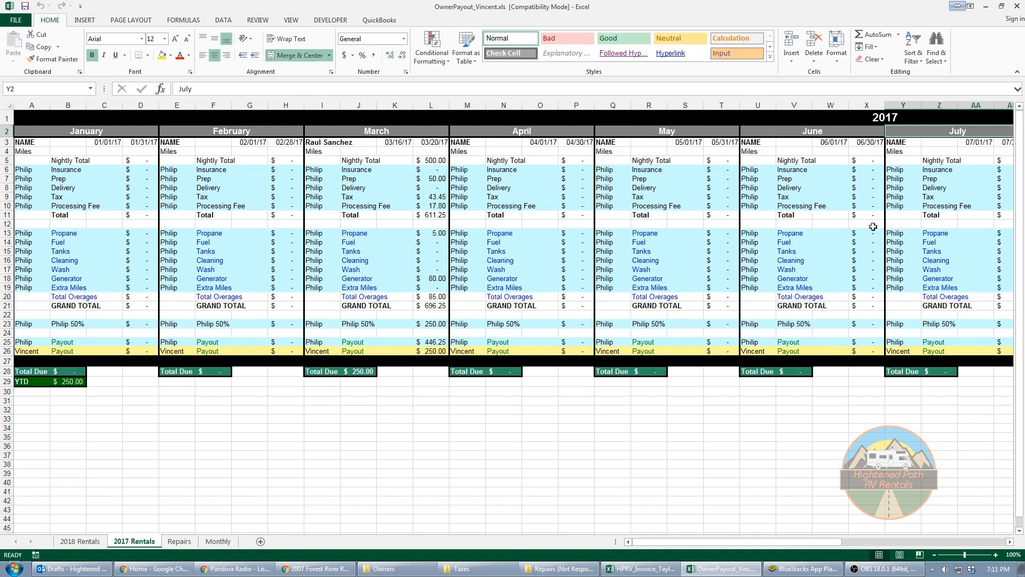
pyautogui.click(796, 372)
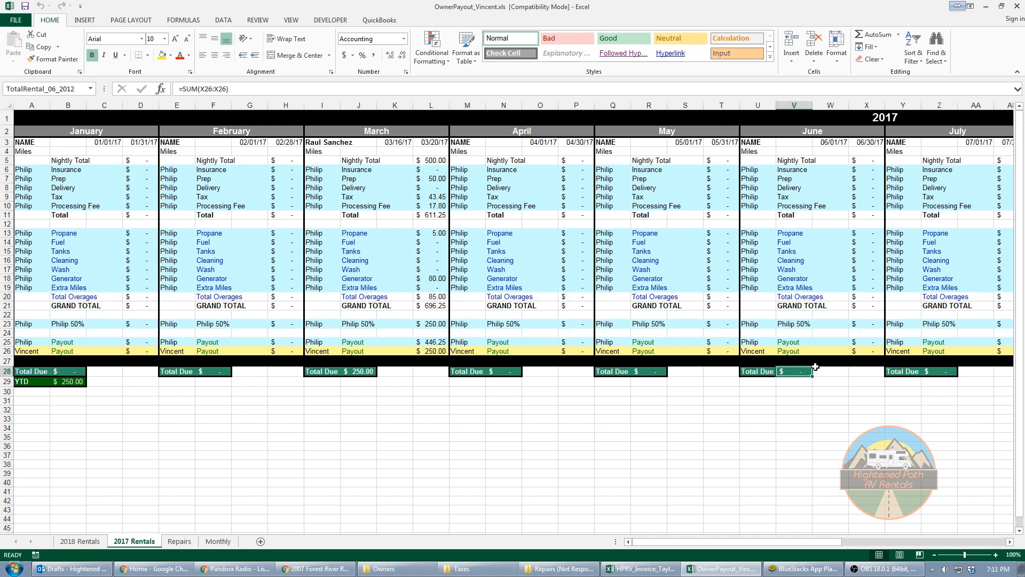
pyautogui.click(67, 382)
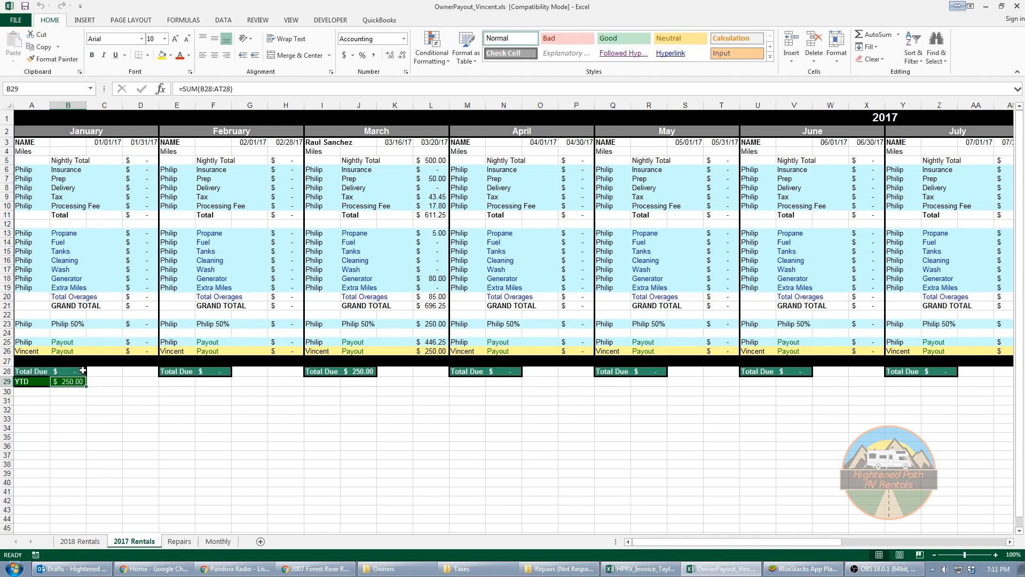
# - Trace March's Total Due from 2017 Rentals to the Monthly sheet's Nightly Rental Income, and inspect the March Repairs formula
pyautogui.click(219, 540)
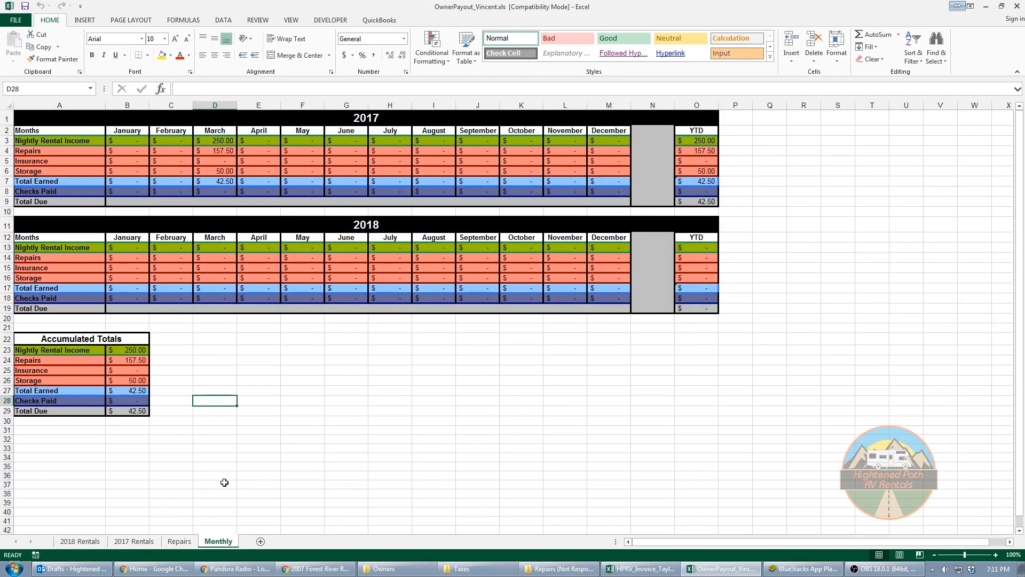
pyautogui.click(134, 541)
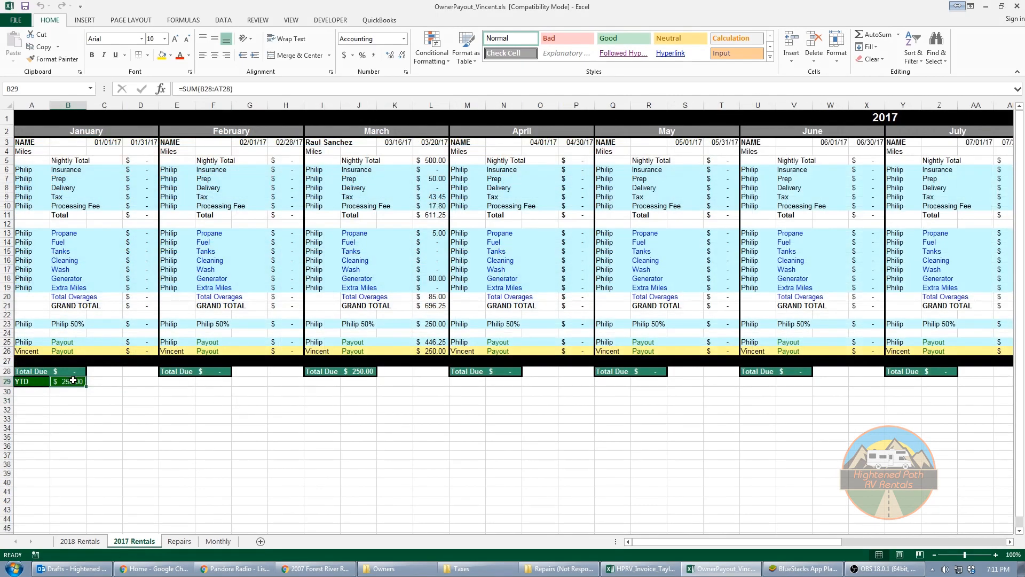
pyautogui.click(357, 373)
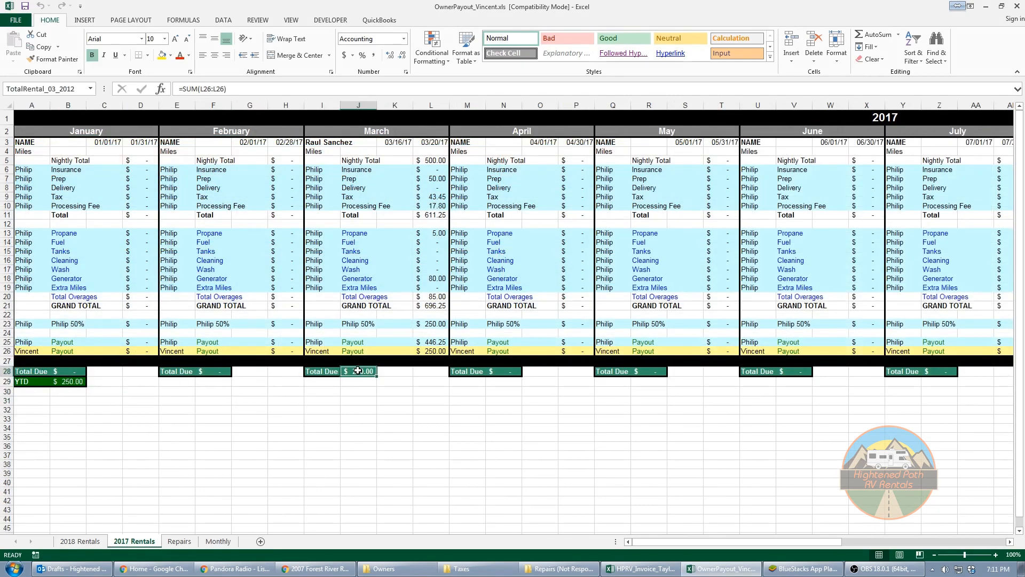
pyautogui.click(214, 543)
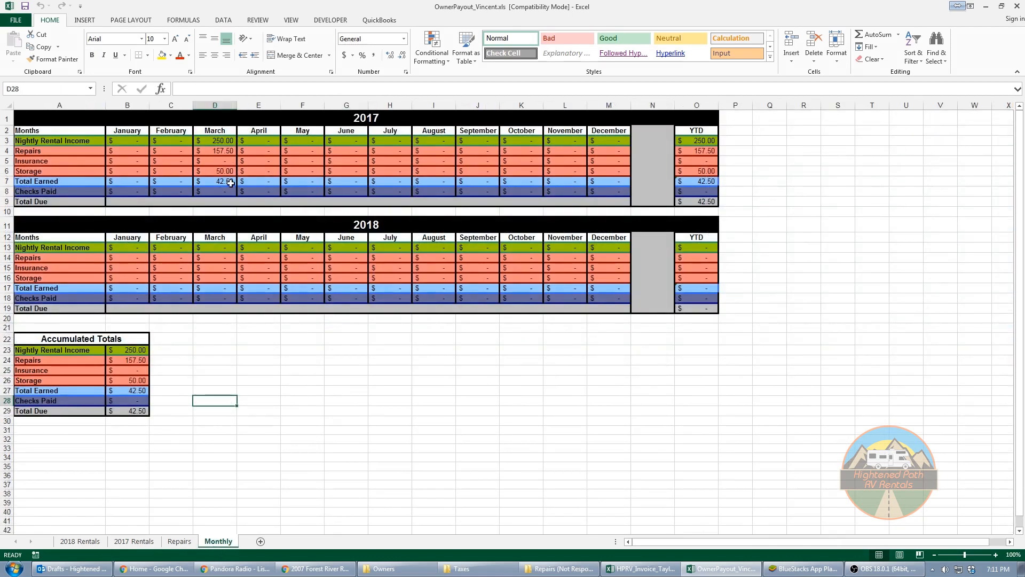
pyautogui.click(223, 140)
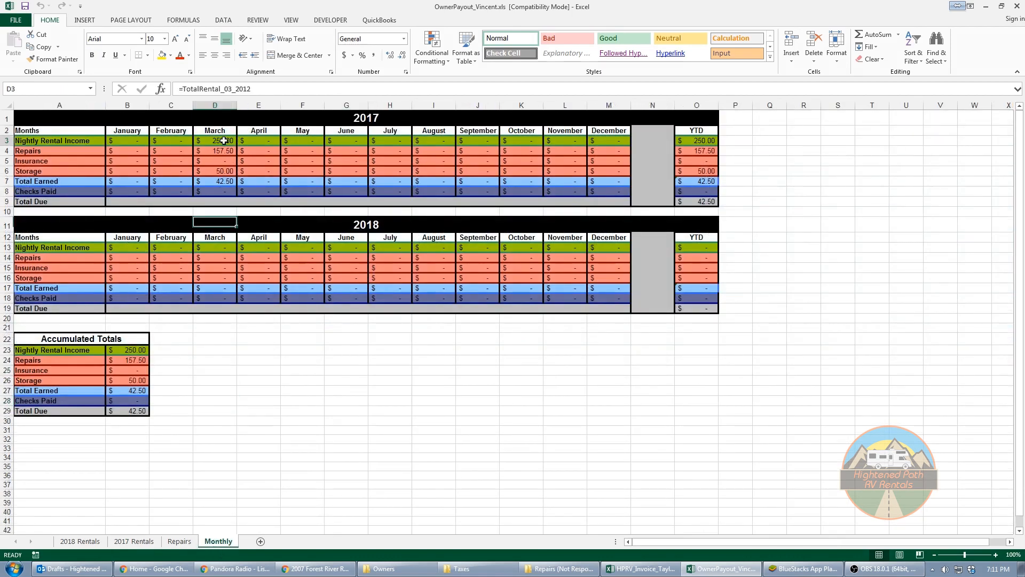
pyautogui.click(30, 151)
pyautogui.click(221, 149)
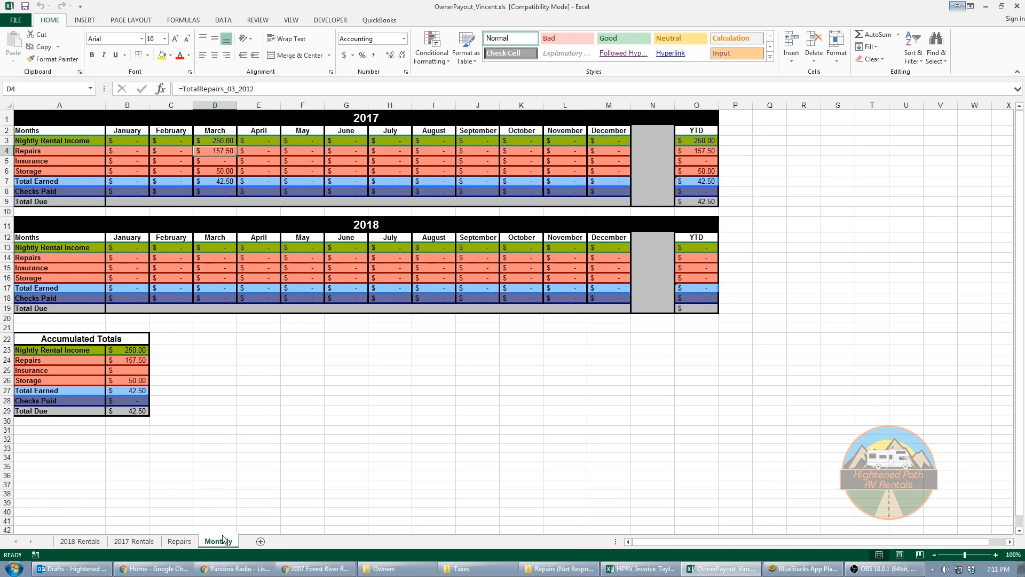
# - Examine March's Propane and Steam Clean entries and their total formula on the Repairs sheet
pyautogui.click(174, 543)
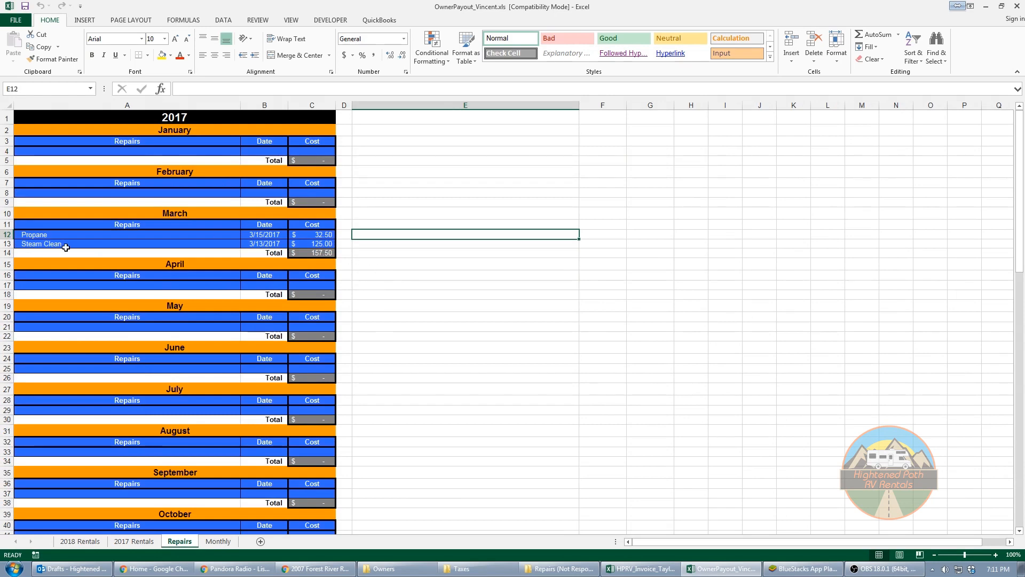
pyautogui.click(42, 238)
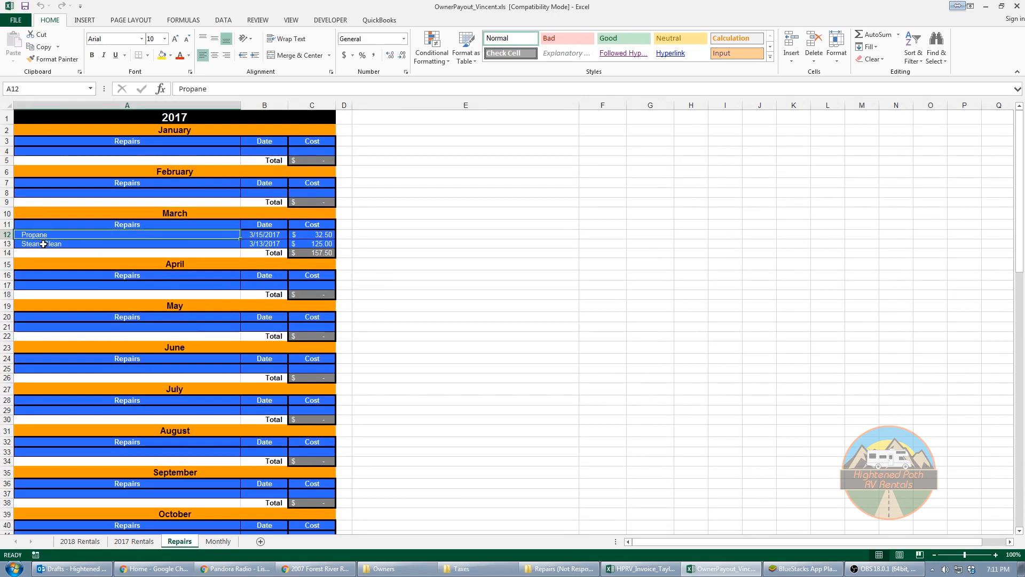
pyautogui.click(43, 244)
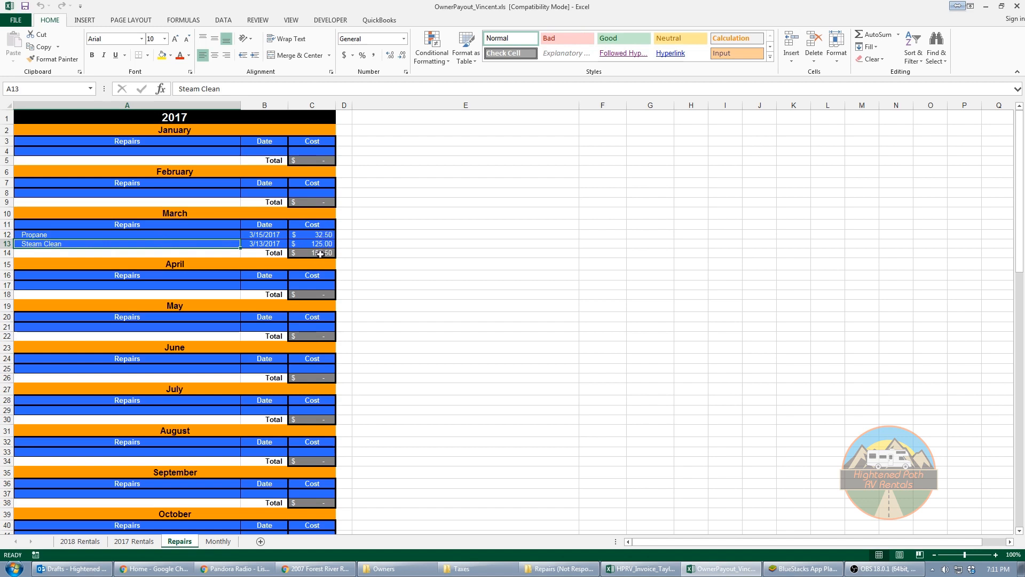
pyautogui.click(321, 253)
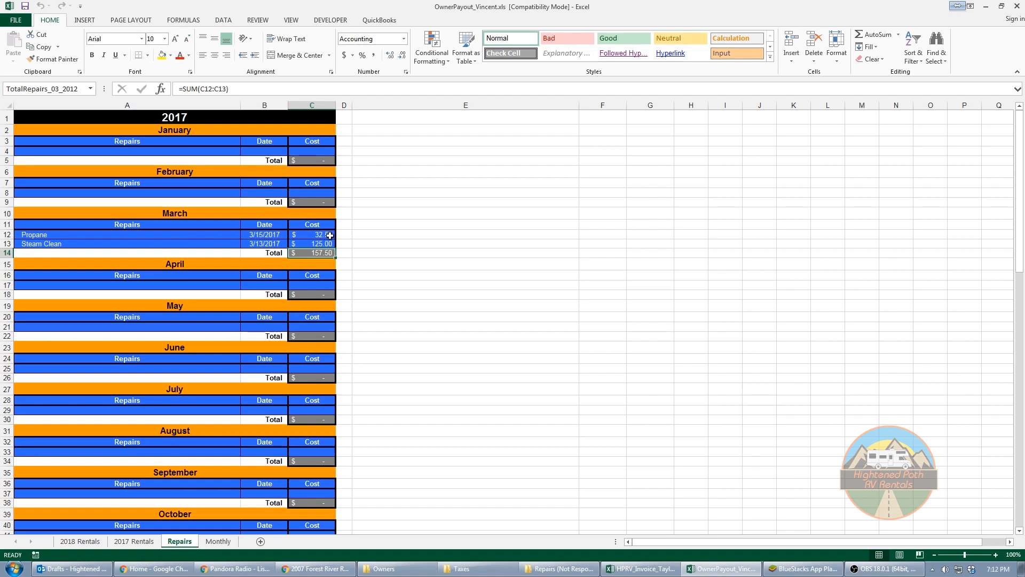
pyautogui.click(308, 255)
# - Inspect the 2017 YTD formula on the Repairs sheet and the monthly repair totals that feed it, including March's
pyautogui.scroll(-8, 341, 295)
pyautogui.click(315, 385)
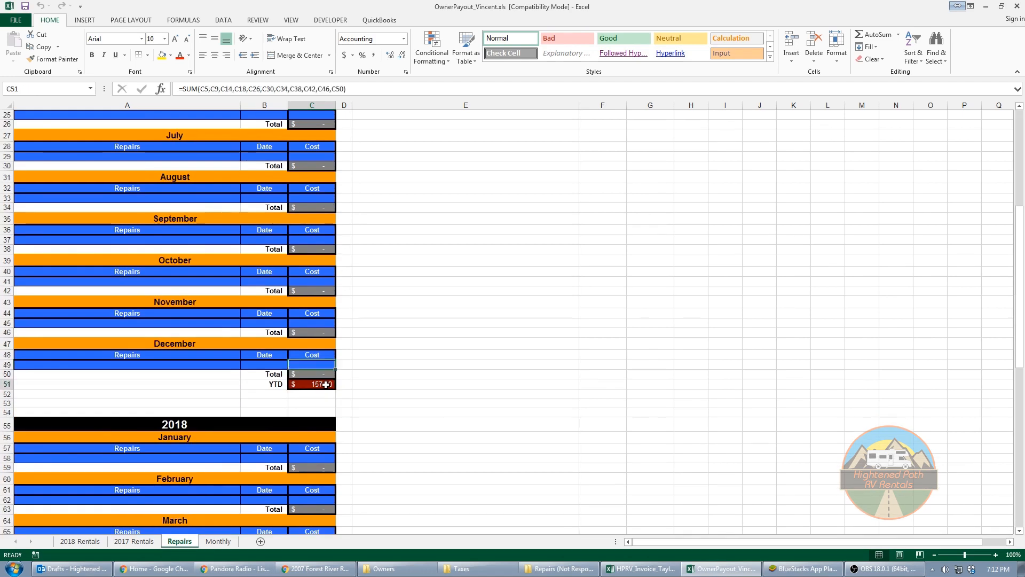
pyautogui.click(324, 375)
pyautogui.click(318, 352)
pyautogui.click(318, 333)
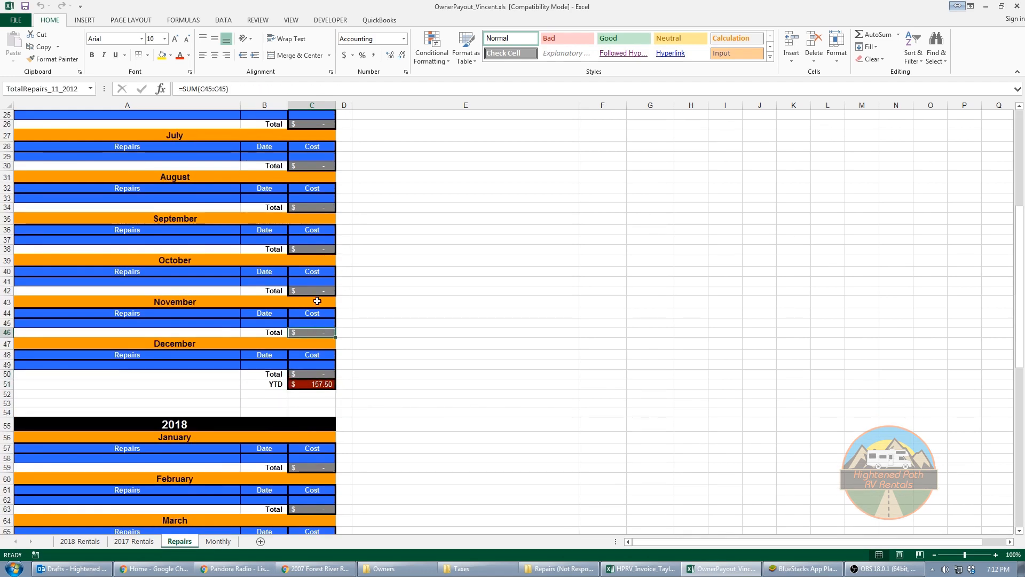
pyautogui.click(322, 283)
pyautogui.scroll(6, 205, 260)
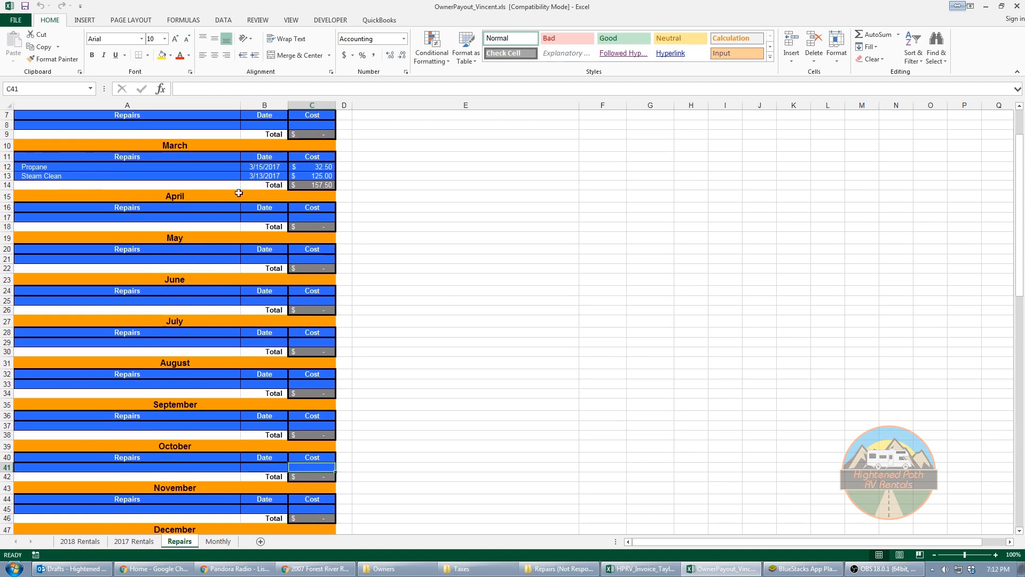
pyautogui.click(311, 185)
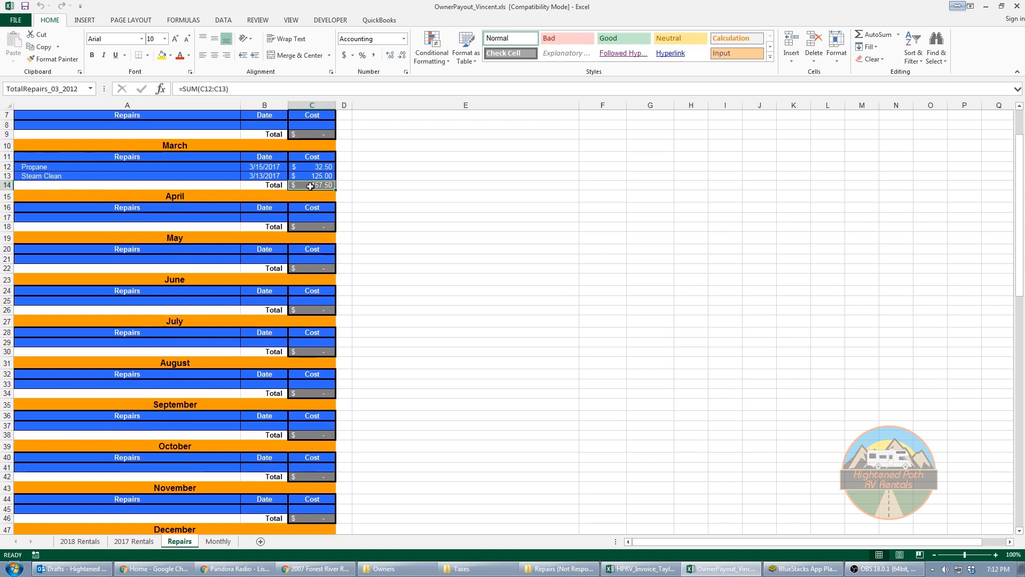
pyautogui.scroll(-4, 277, 442)
# - On the Monthly sheet, inspect March 2017's Storage, Insurance and Total Earned cells and April's Checks Paid cell
pyautogui.click(206, 542)
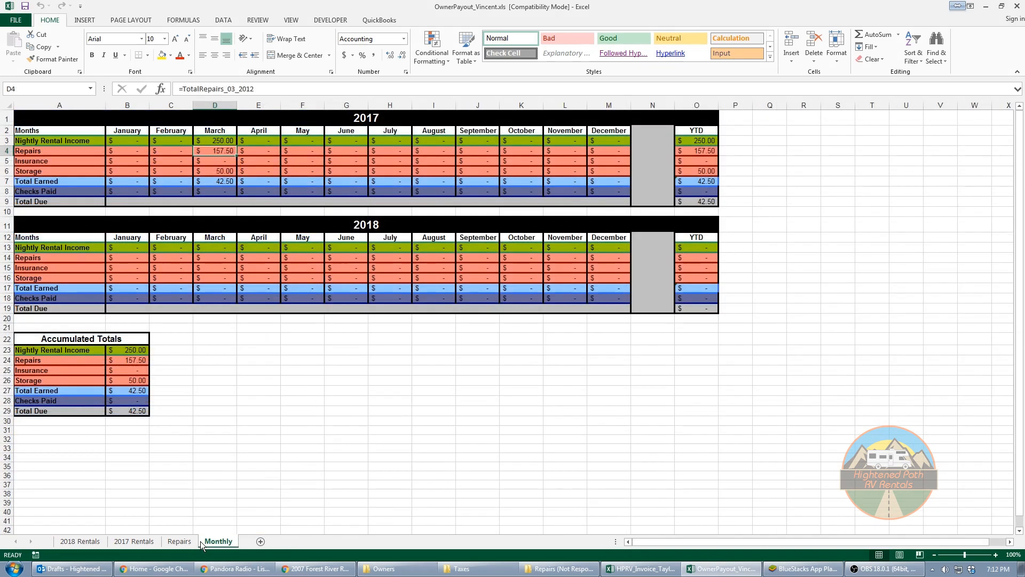
pyautogui.click(228, 172)
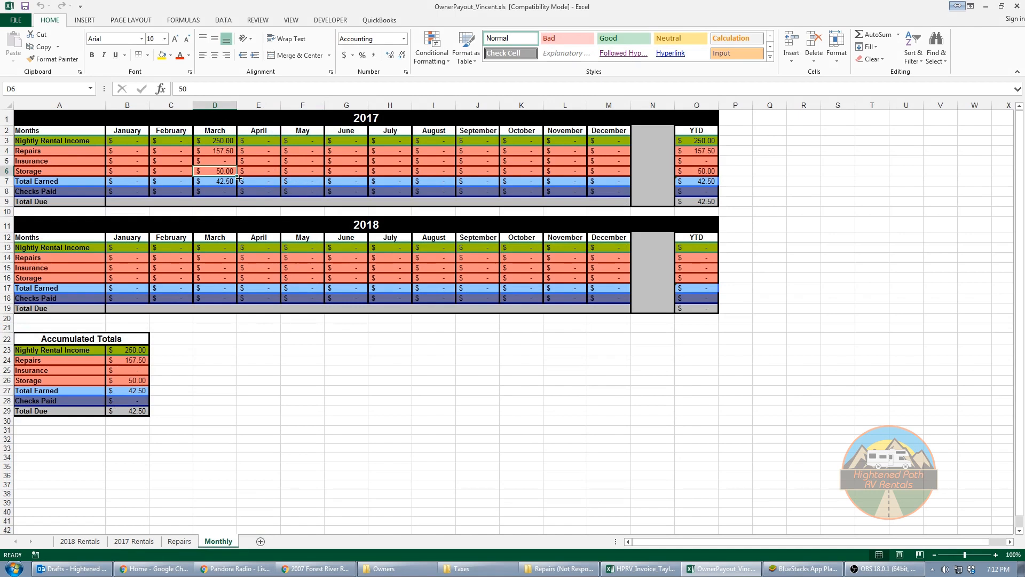
pyautogui.click(198, 161)
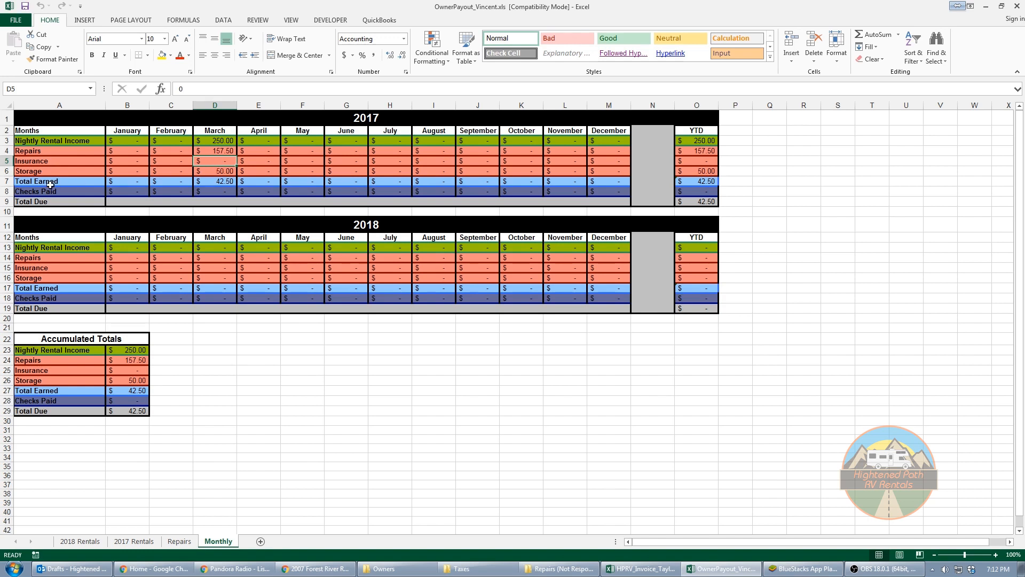
pyautogui.click(220, 181)
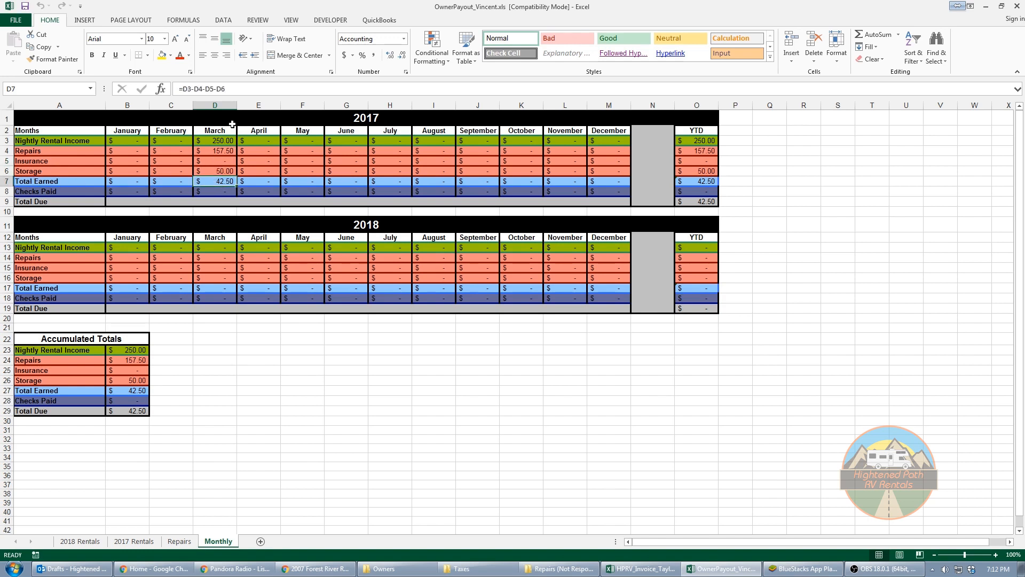
pyautogui.click(271, 195)
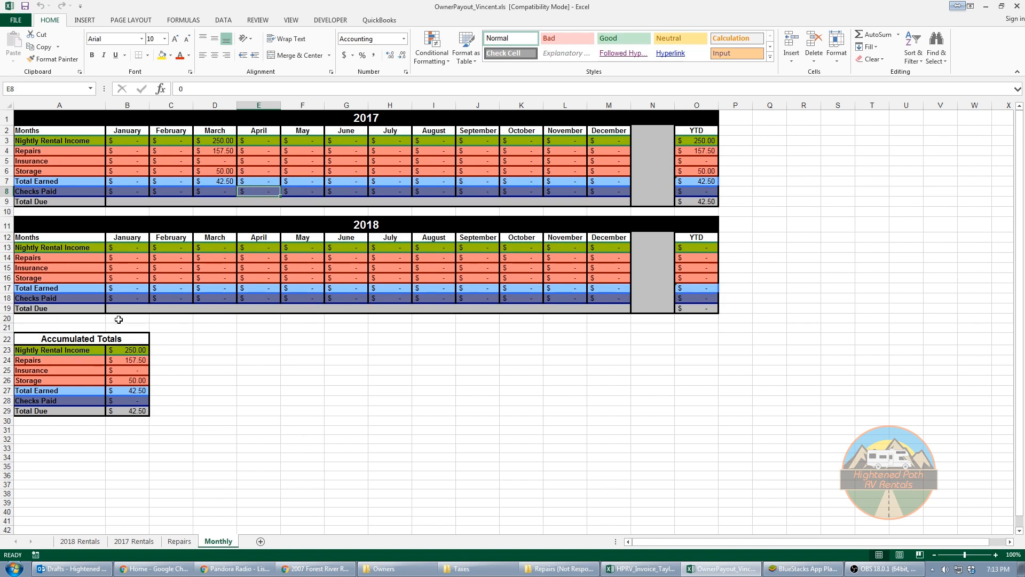
# - Compare the Accumulated Totals table on the Monthly sheet with the 2017 YTD column
pyautogui.moveTo(54, 330); pyautogui.dragTo(146, 415)
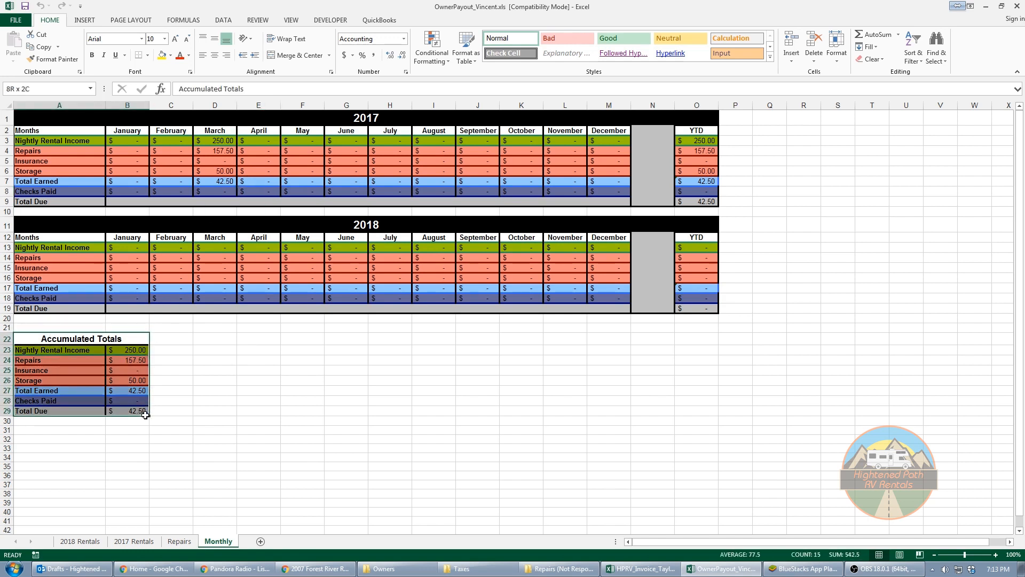
pyautogui.click(139, 410)
pyautogui.moveTo(123, 353); pyautogui.dragTo(142, 414)
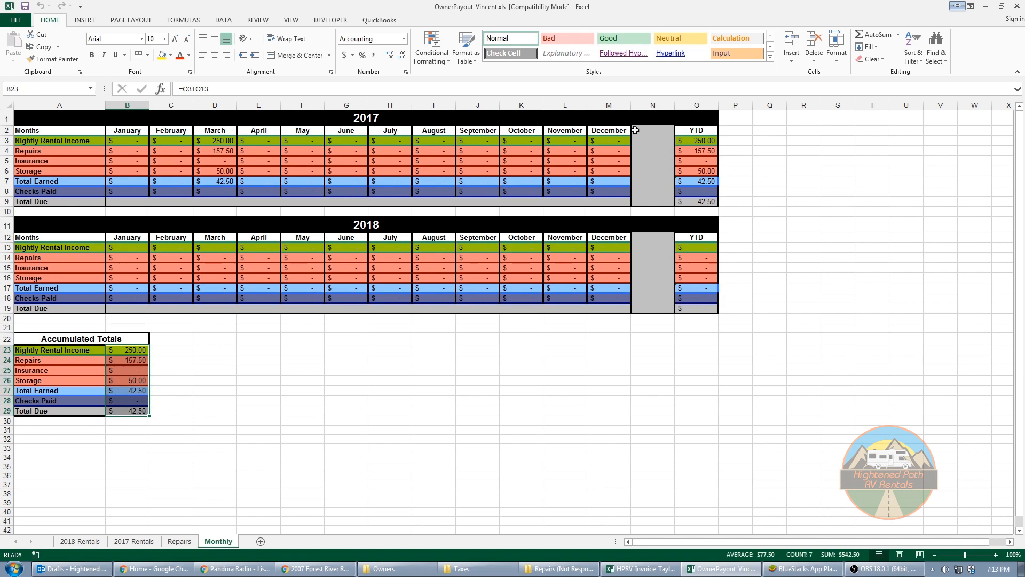
pyautogui.moveTo(709, 140); pyautogui.dragTo(710, 203)
pyautogui.moveTo(54, 355); pyautogui.dragTo(137, 412)
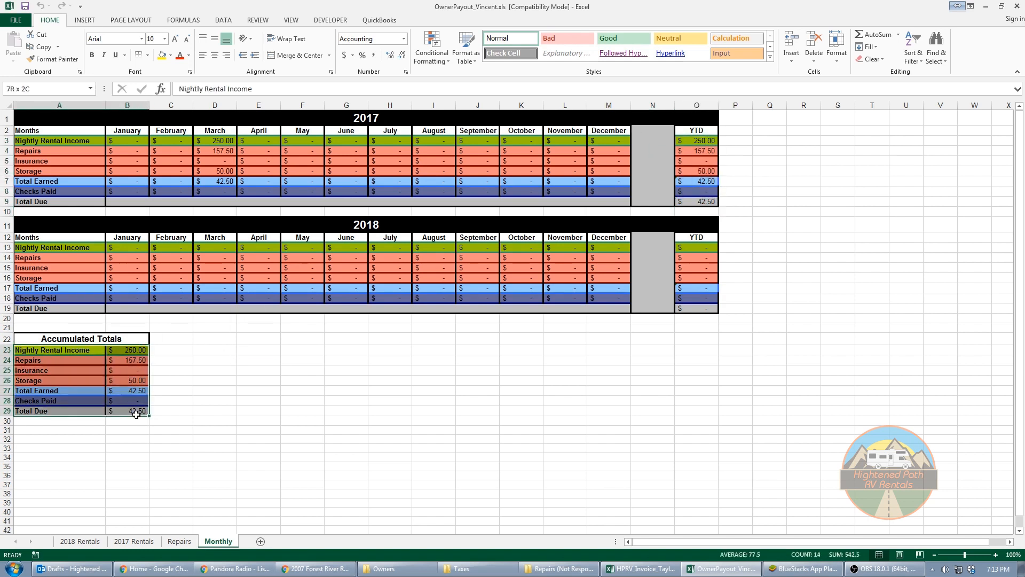
pyautogui.click(313, 390)
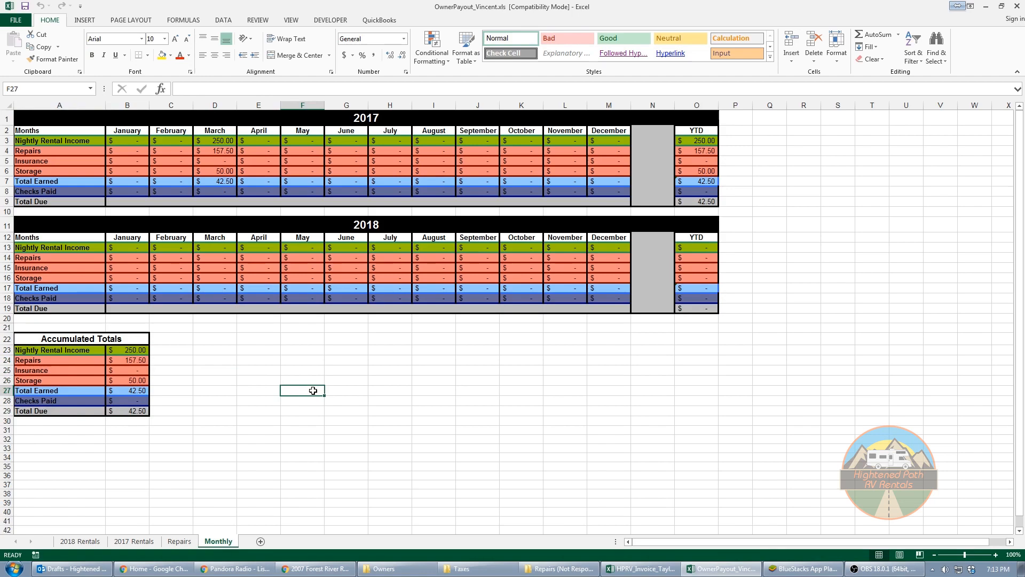
# - Switch to another owner's multi-year payout workbook and review its Monthly tables from 2013 to 2017, down to Accumulated Totals
pyautogui.click(384, 568)
pyautogui.scroll(10, 269, 402)
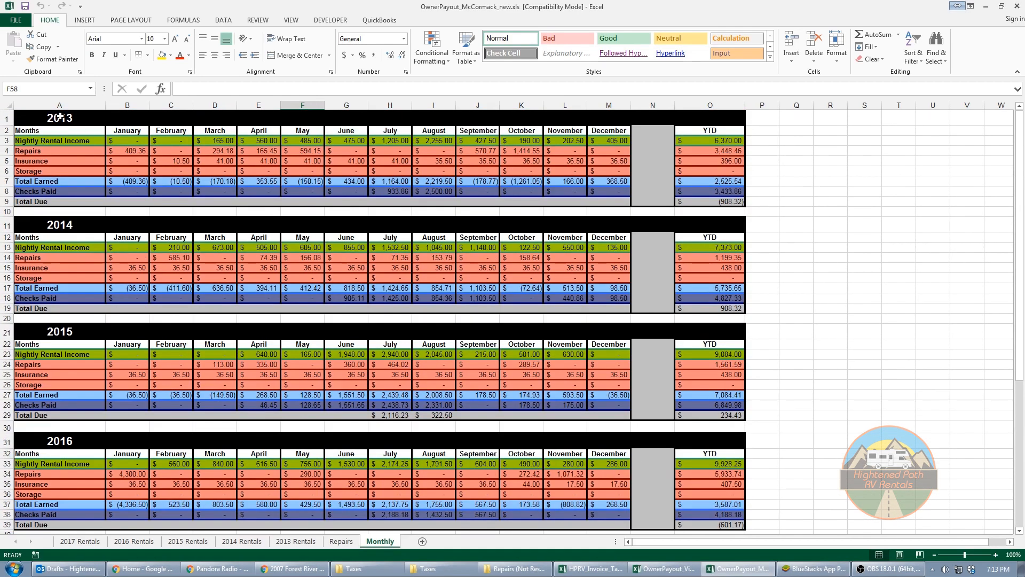
pyautogui.scroll(-6, 171, 380)
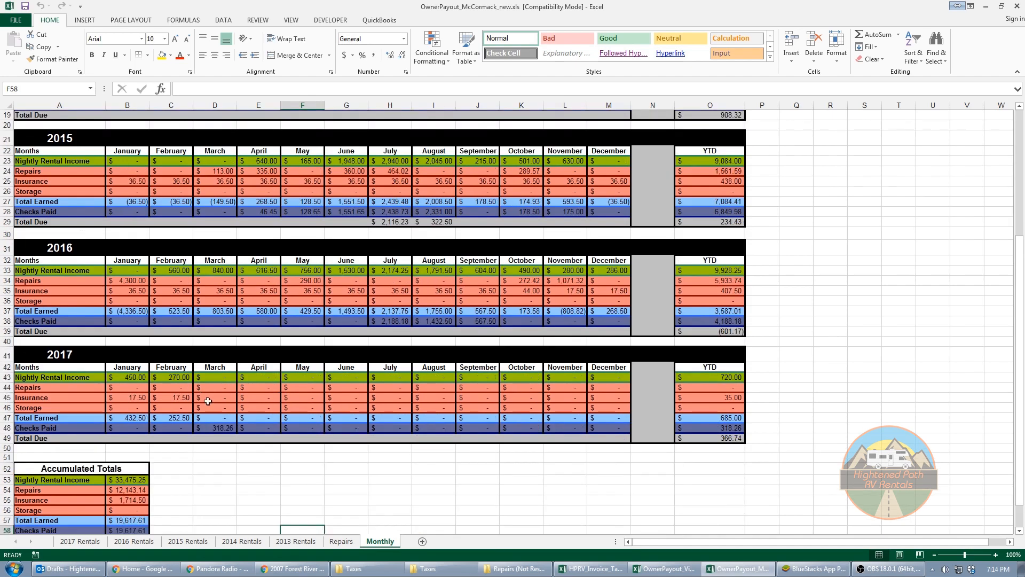
pyautogui.scroll(6, 670, 420)
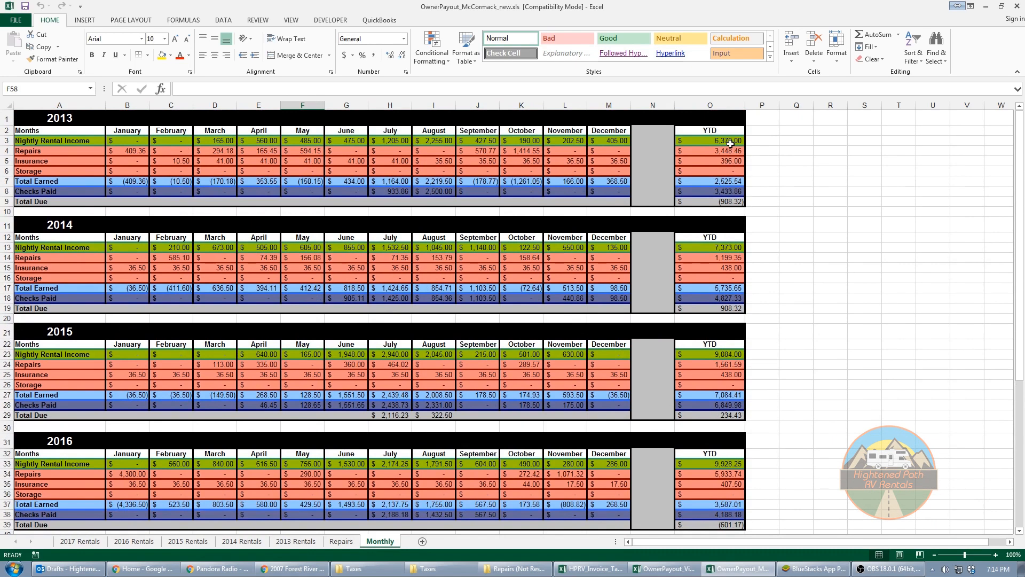
pyautogui.scroll(-2, 737, 254)
pyautogui.scroll(-1, 737, 262)
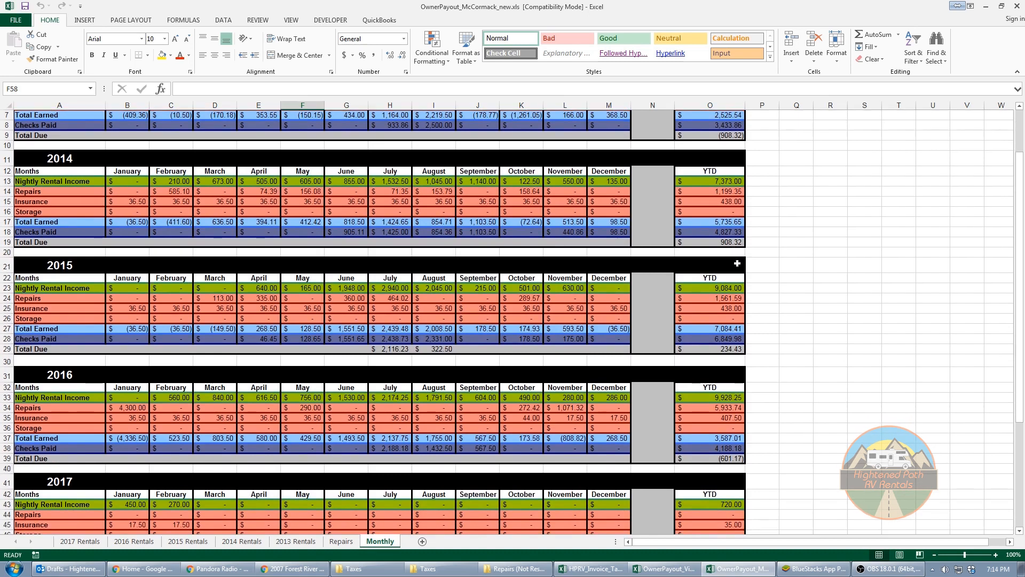
pyautogui.scroll(-1, 729, 291)
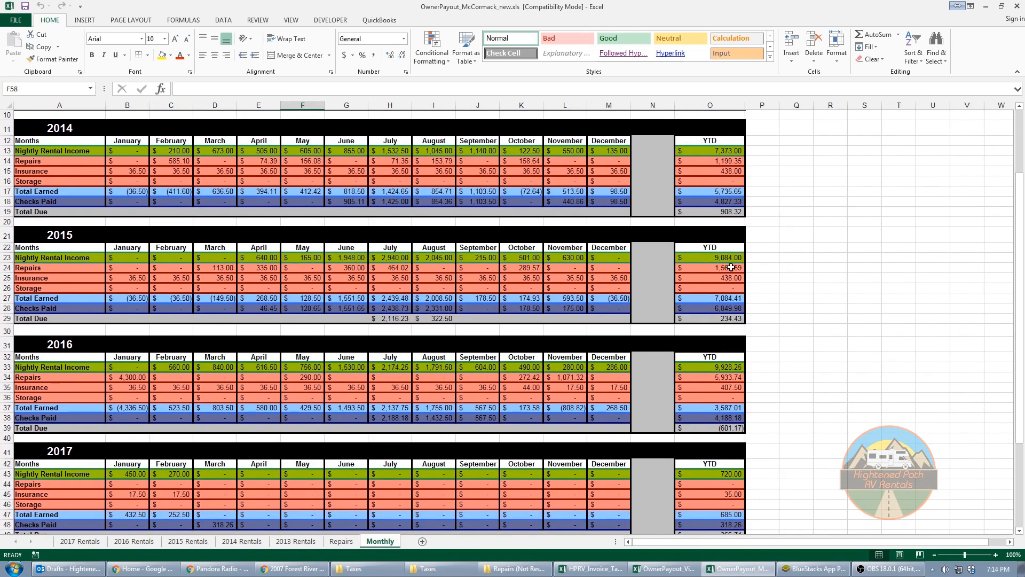
pyautogui.scroll(-3, 735, 288)
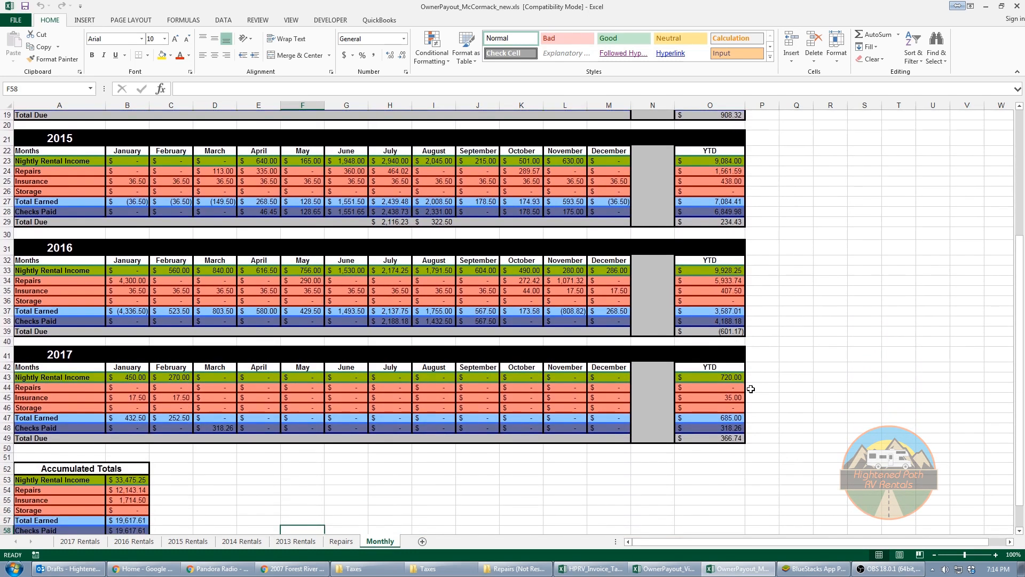
pyautogui.scroll(-3, 376, 483)
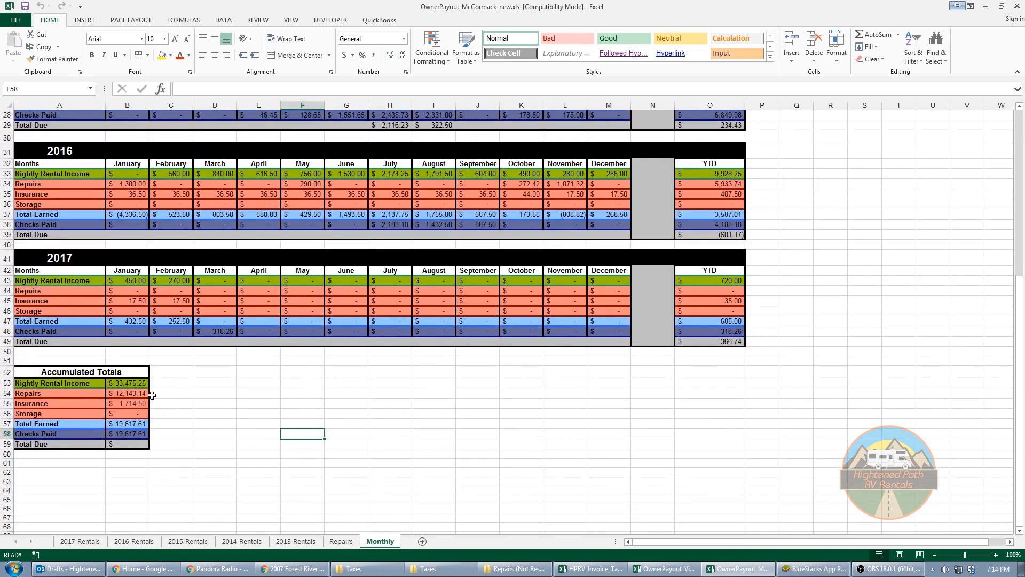
# - Inspect the Accumulated Totals formulas for Nightly Rental Income, Repairs, Insurance, Storage, Total Earned and Checks Paid
pyautogui.moveTo(122, 383)
pyautogui.mouseDown()
pyautogui.moveTo(166, 394)
pyautogui.moveTo(140, 384)
pyautogui.mouseUp()
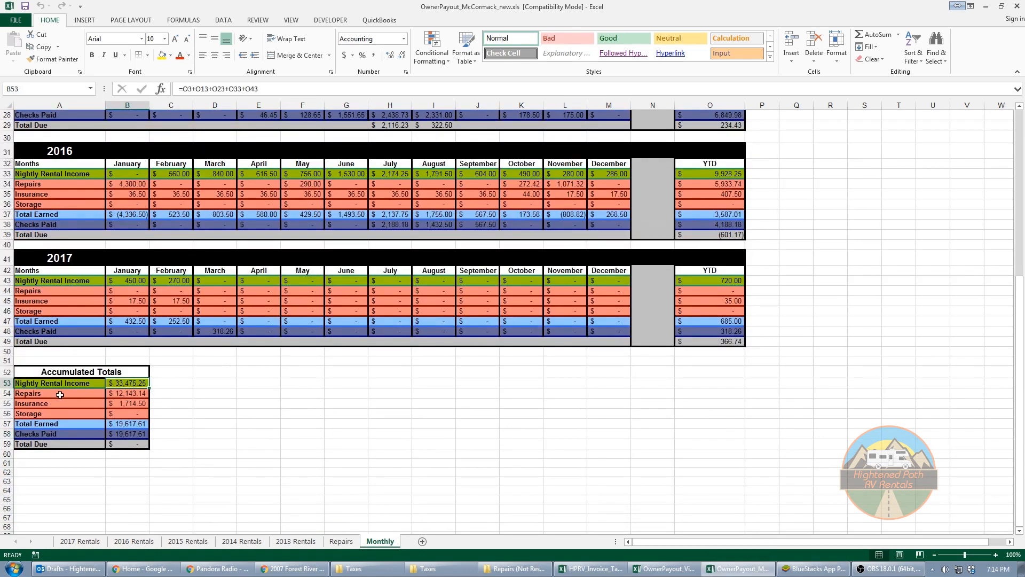
pyautogui.click(140, 394)
pyautogui.click(140, 407)
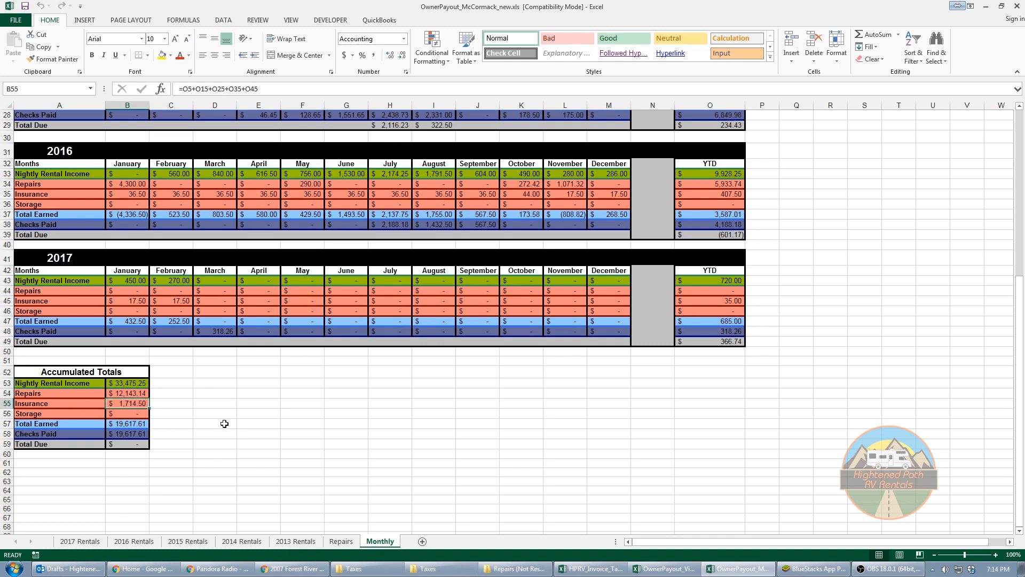
pyautogui.click(131, 413)
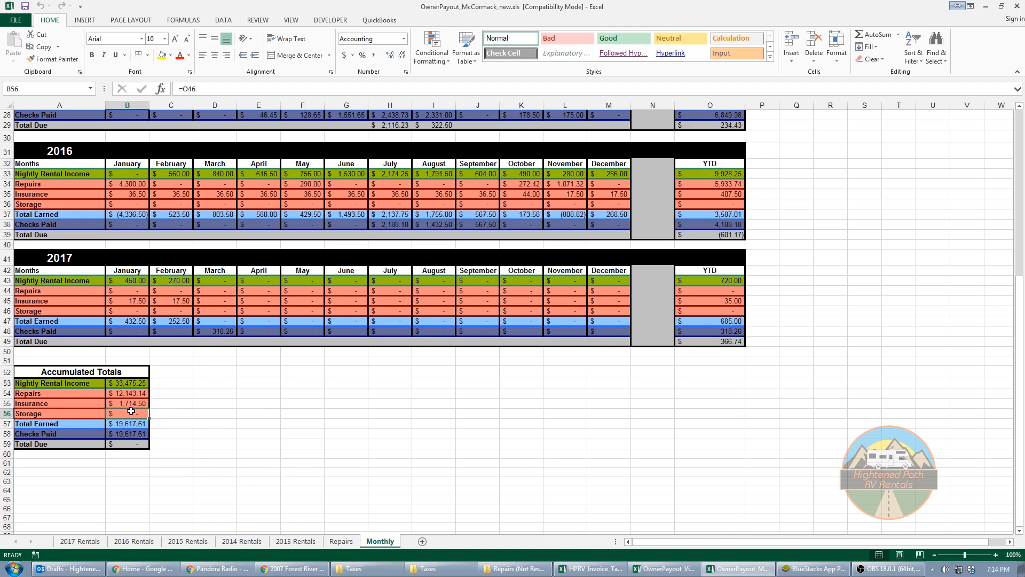
pyautogui.click(121, 425)
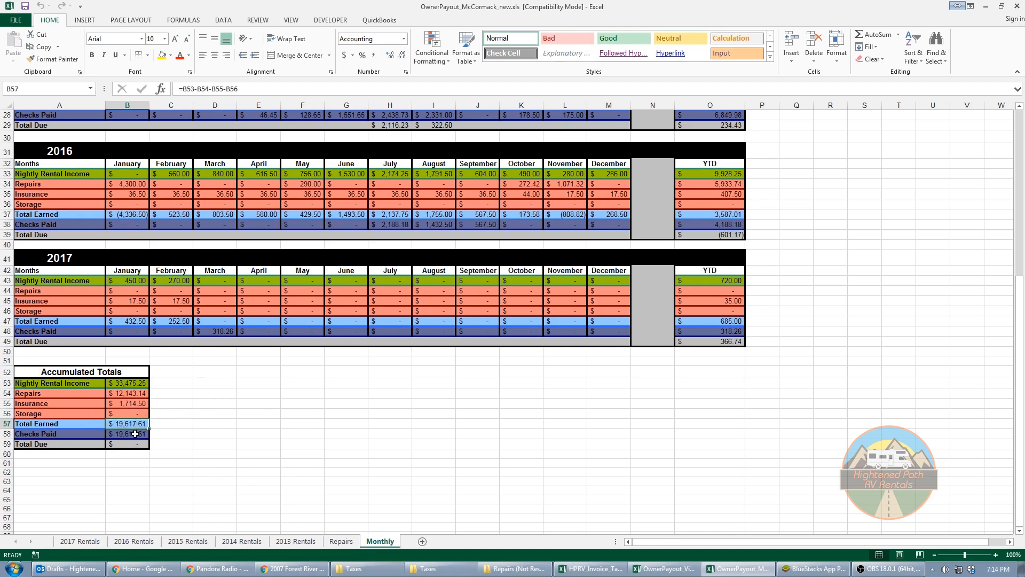
pyautogui.click(135, 433)
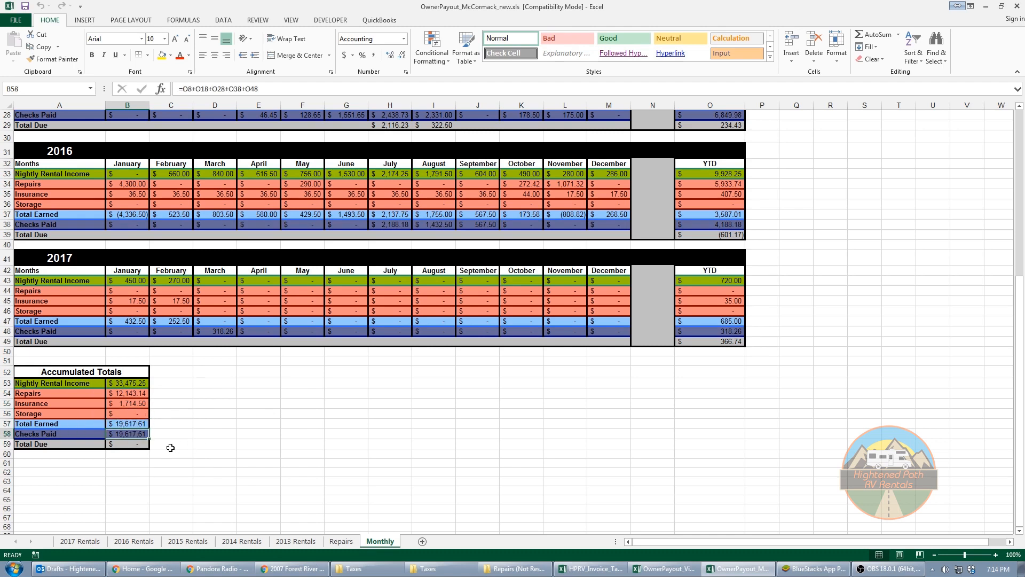
pyautogui.click(170, 447)
# - Review the yearly tables once more, then close the multi-year workbook and return to the 2017–2018 Monthly sheet
pyautogui.scroll(9, 530, 394)
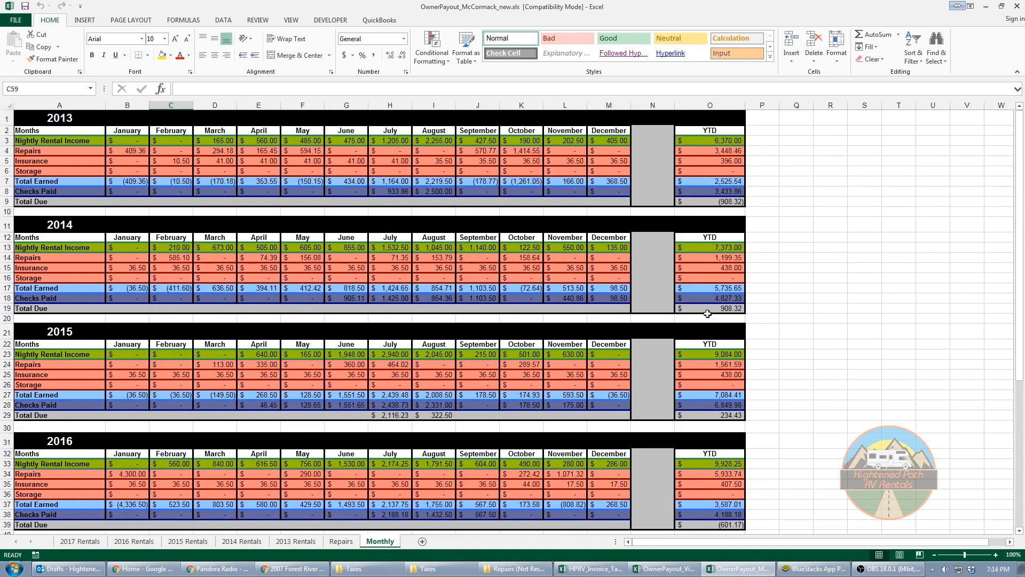
pyautogui.scroll(-9, 716, 281)
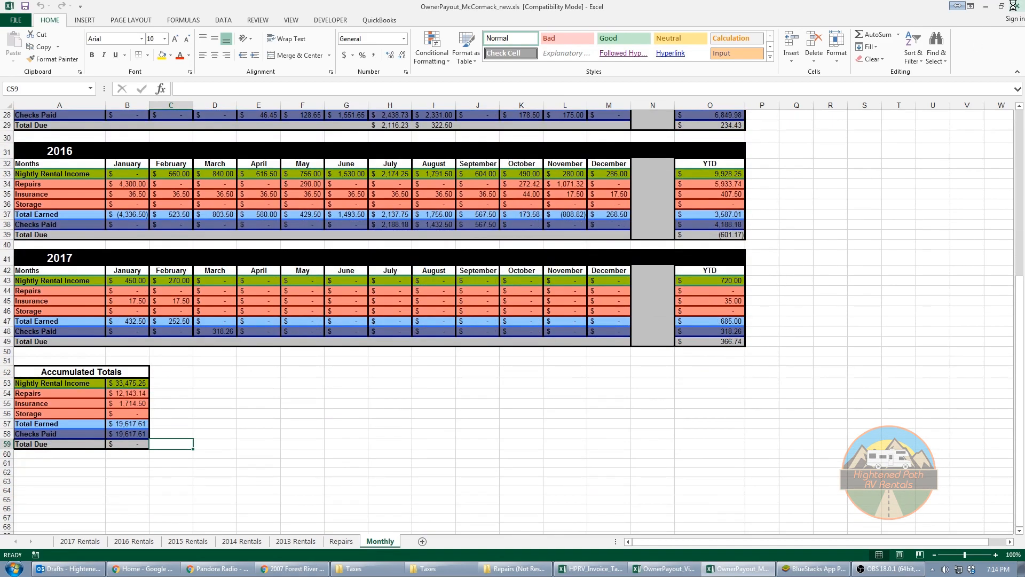
pyautogui.click(1014, 7)
pyautogui.click(241, 351)
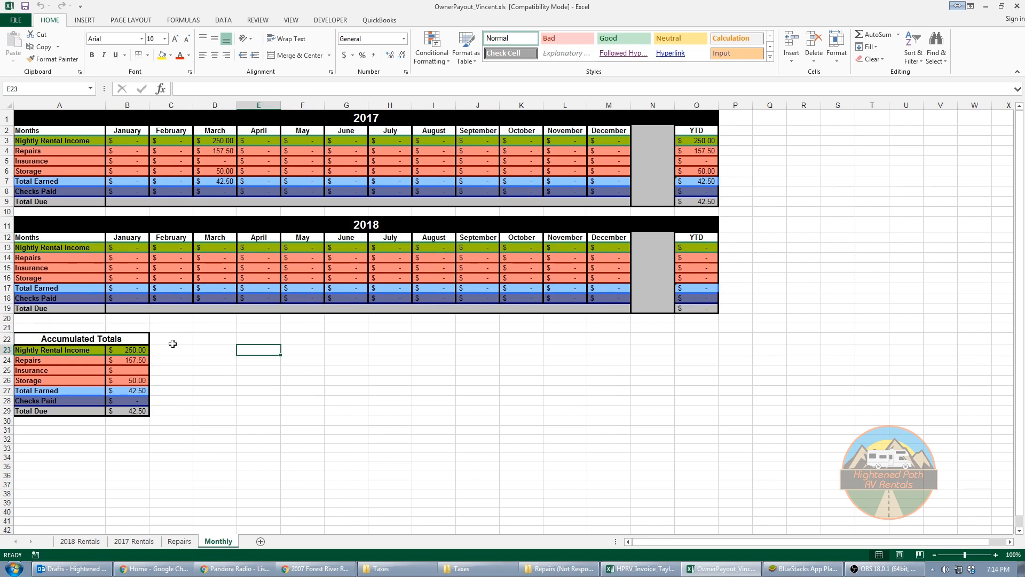
pyautogui.click(886, 569)
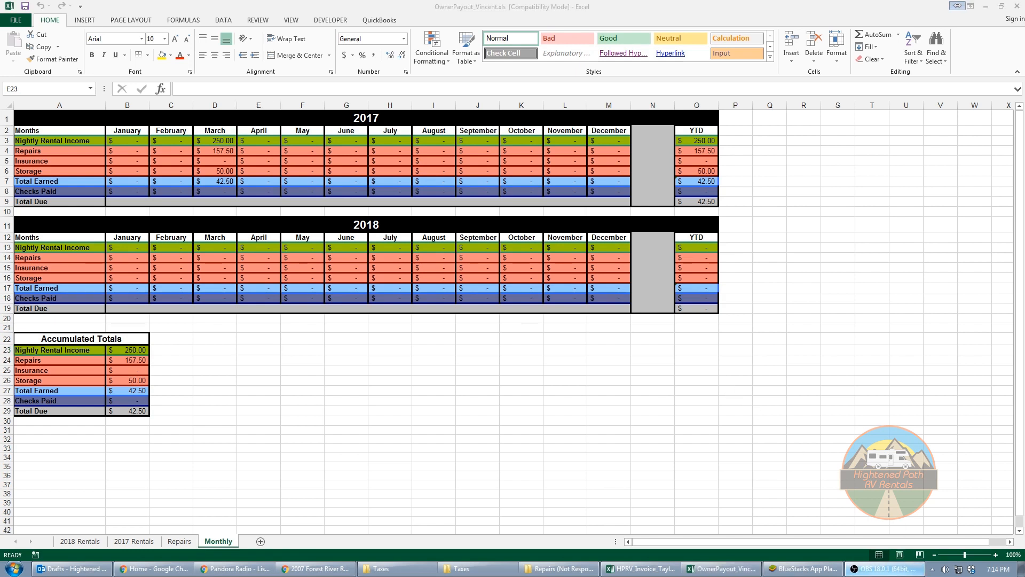